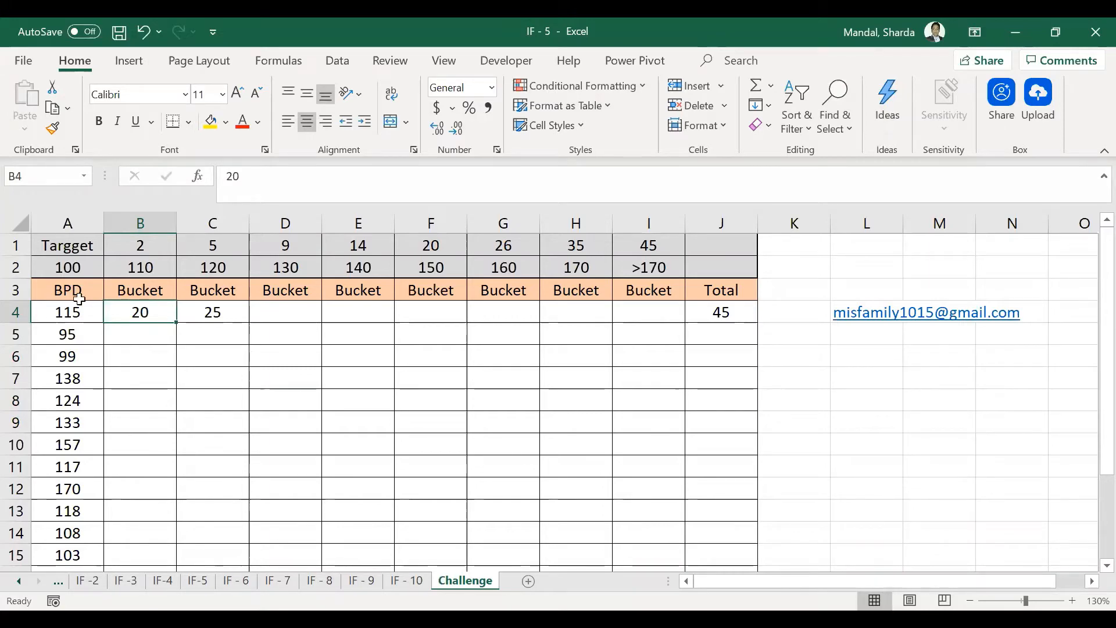
Examine the target, the bucket limits and rates in rows 1 and 2, and the worked example in row 4
left_click(74, 269)
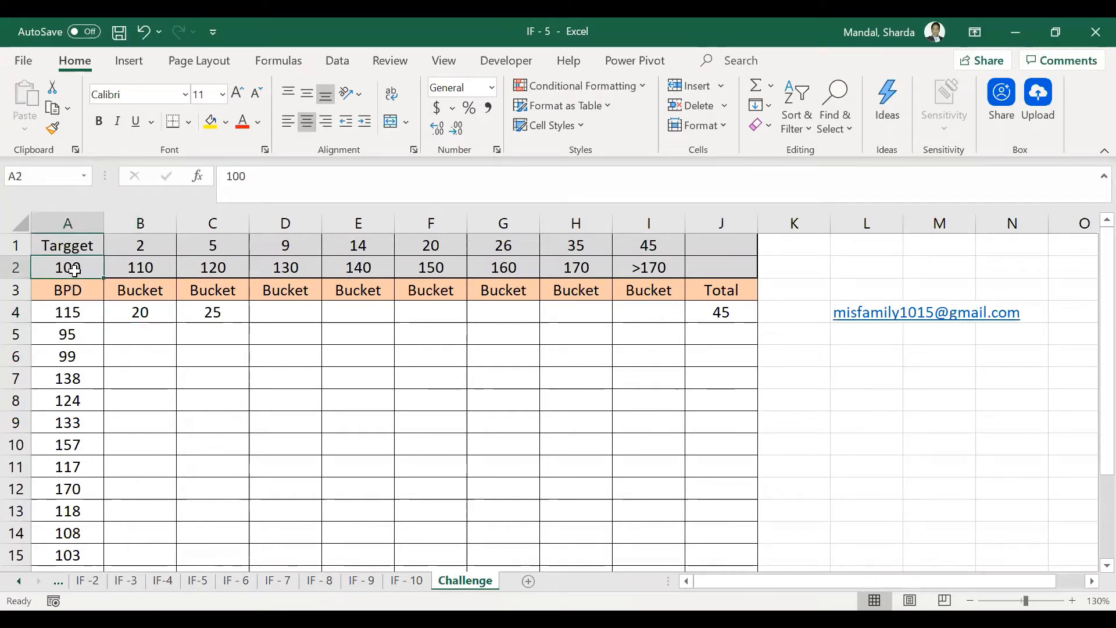
left_click(142, 269)
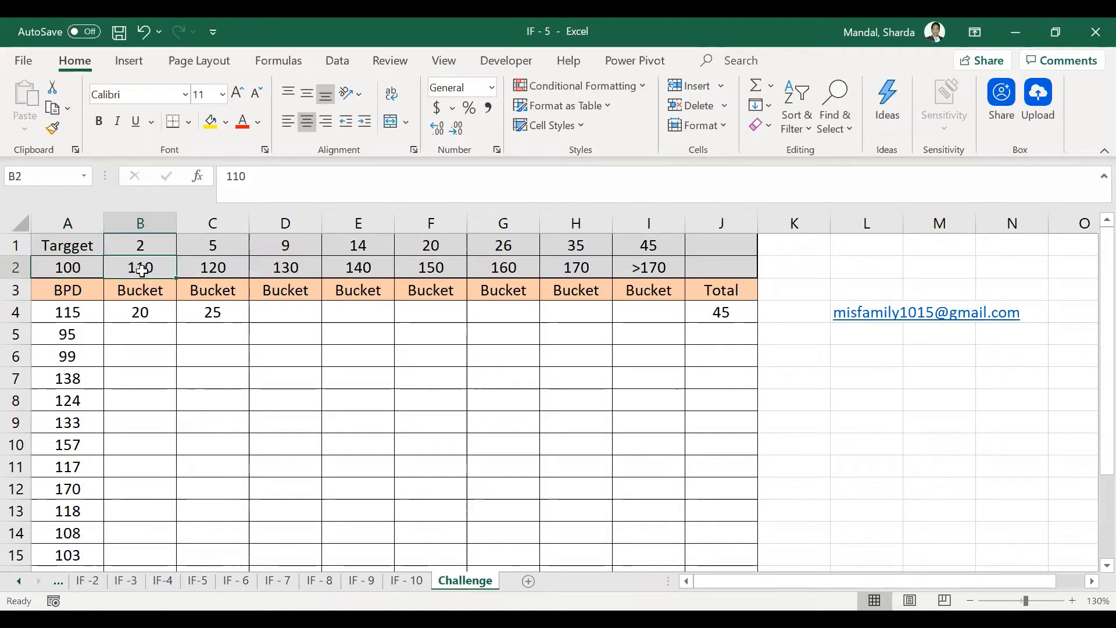
double_click(144, 244)
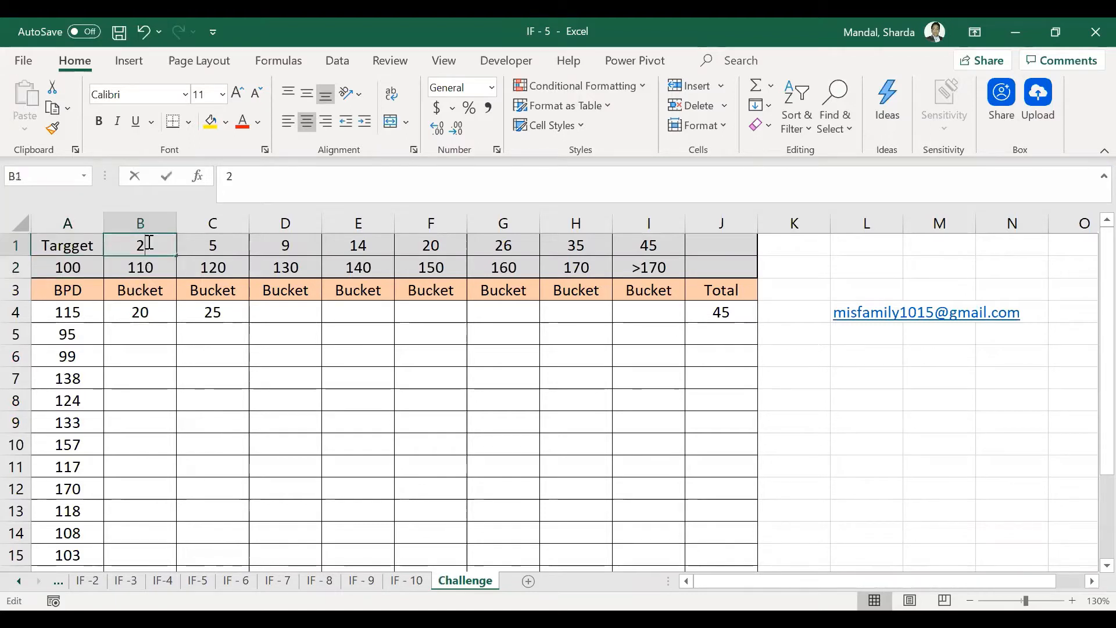
left_click(217, 271)
left_click(225, 249)
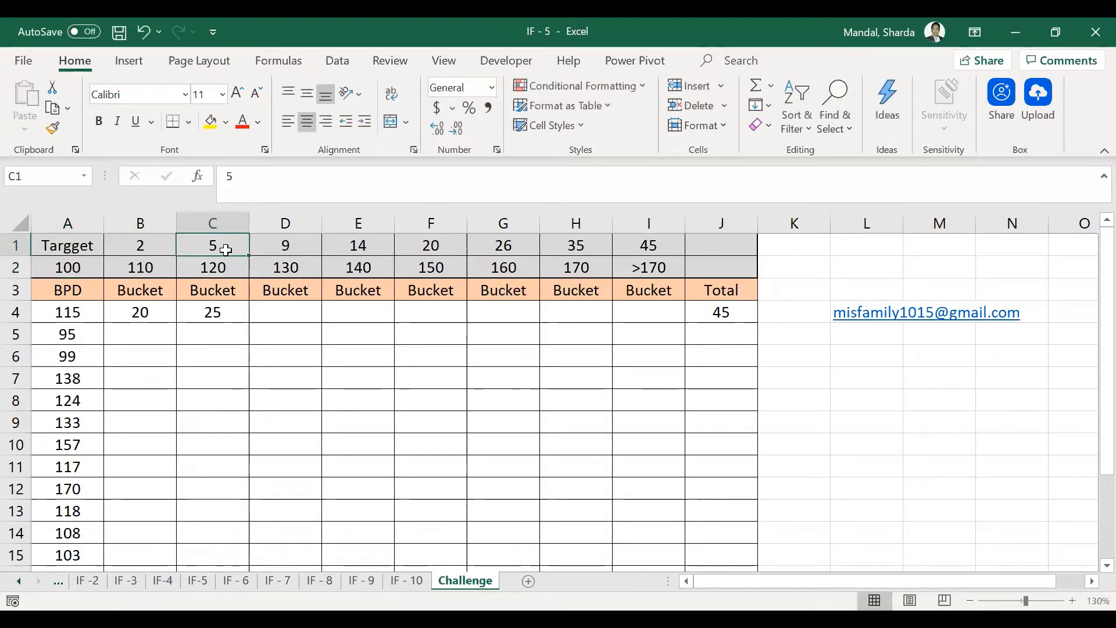
left_click_drag(69, 314, 194, 324)
left_click(90, 314)
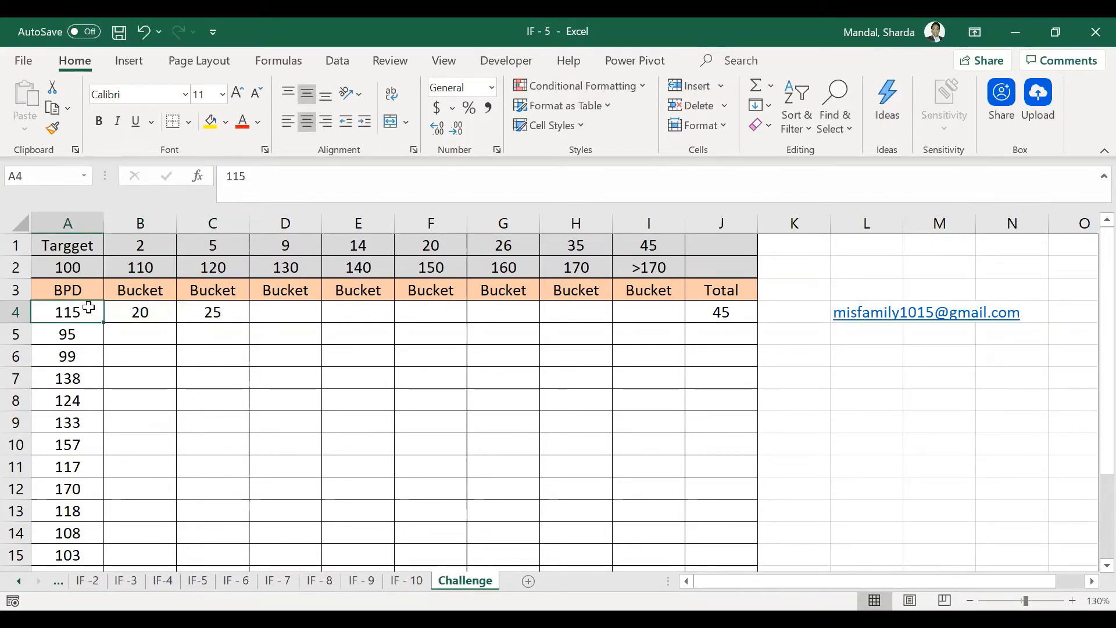
left_click(140, 310)
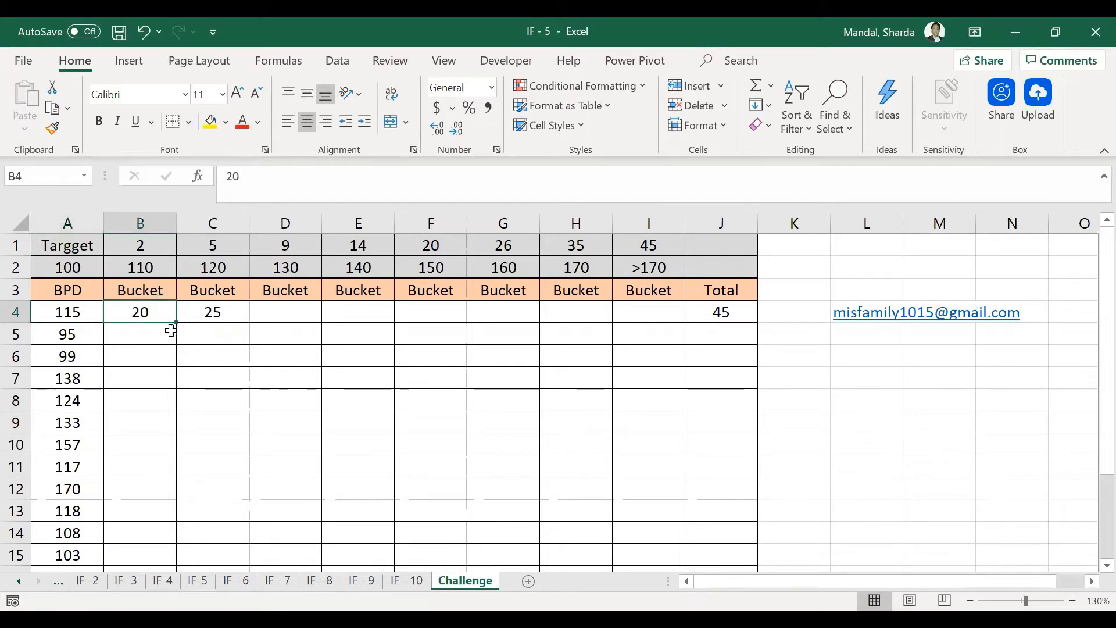
left_click(194, 317)
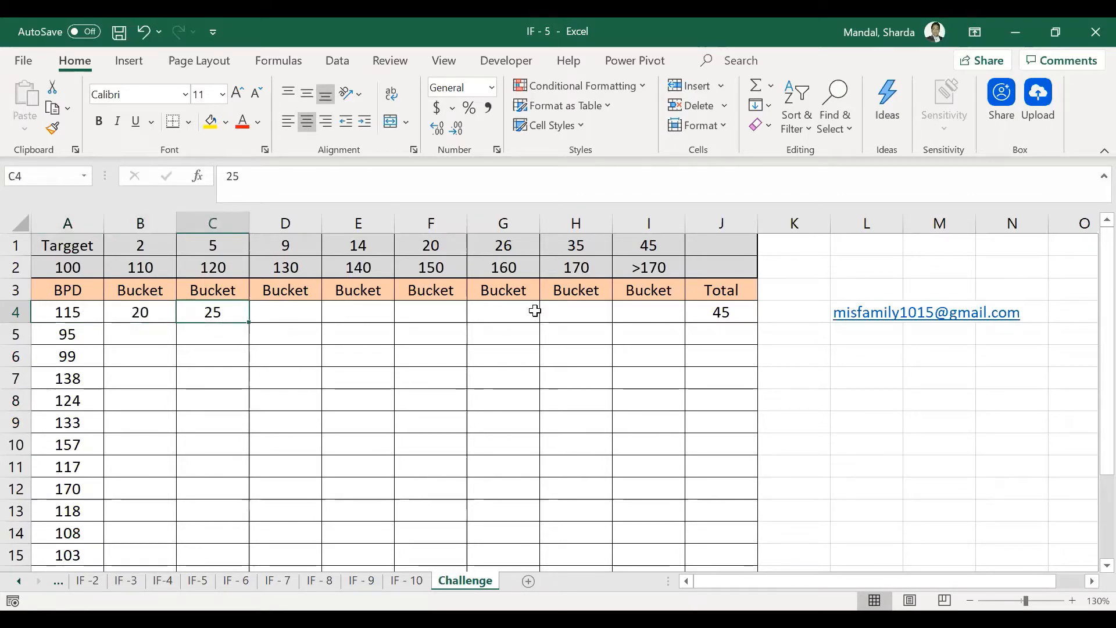
left_click(733, 310)
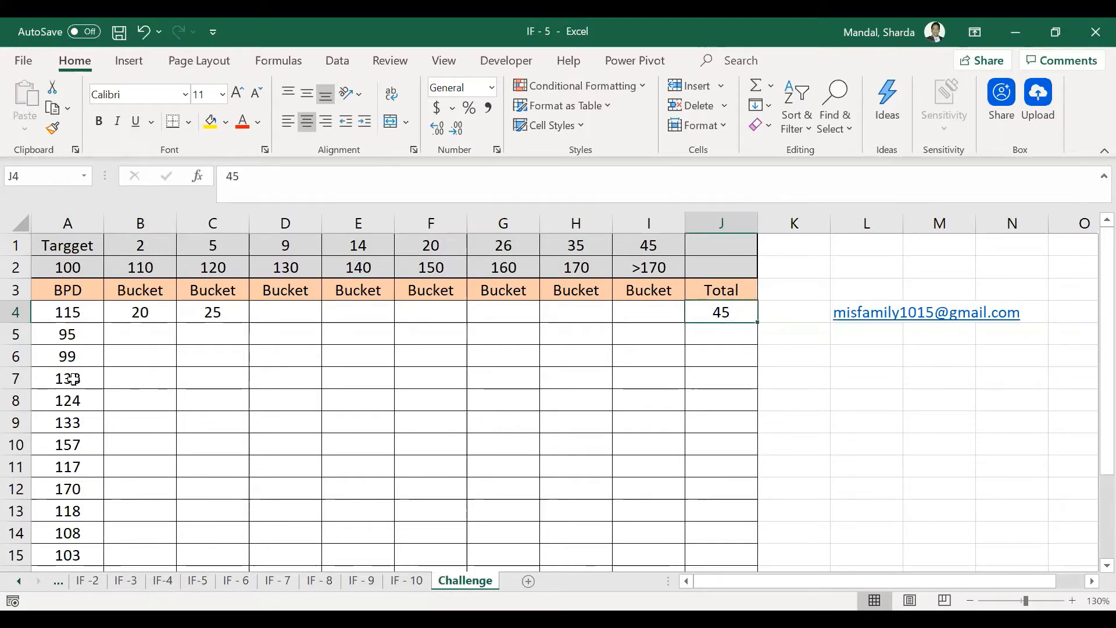
Clear the example bucket and total values from B4:J4
left_click_drag(137, 317, 718, 321)
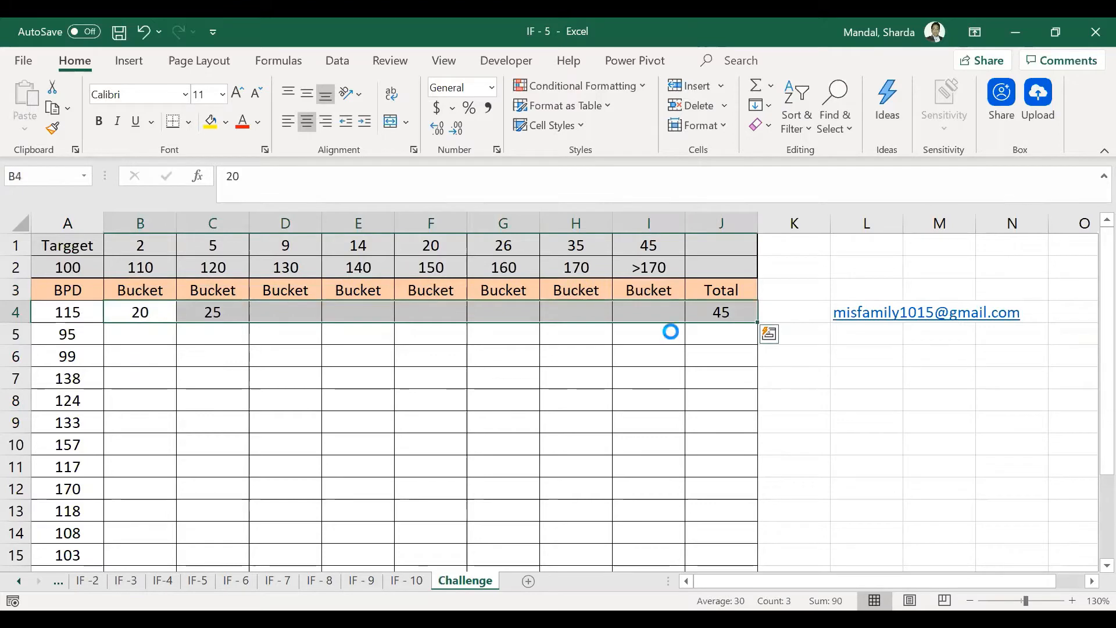
key("Delete")
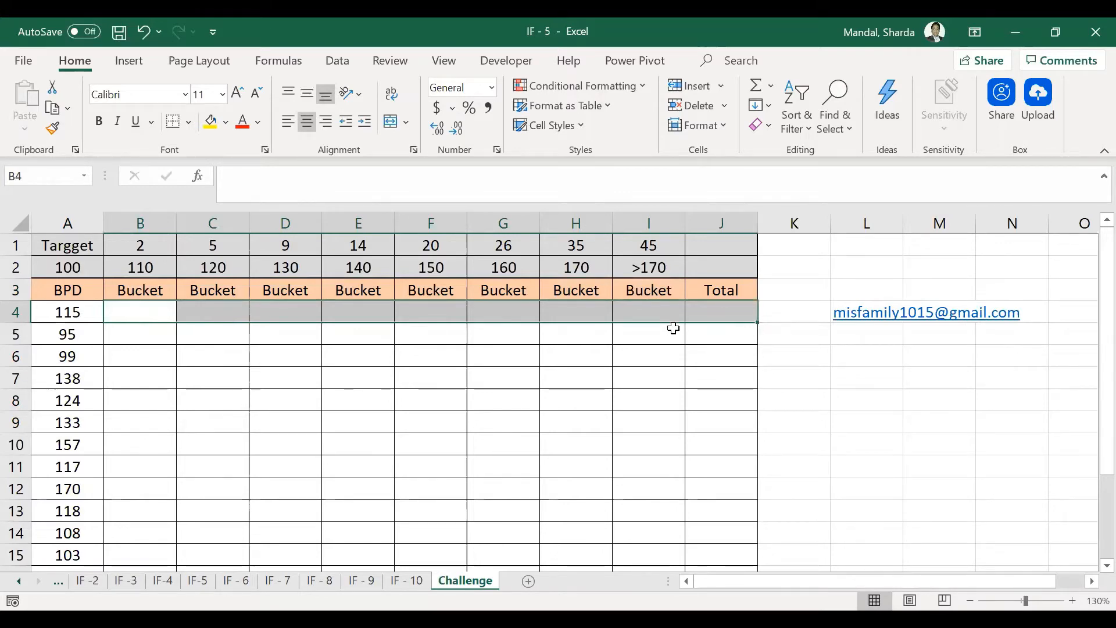
left_click(849, 367)
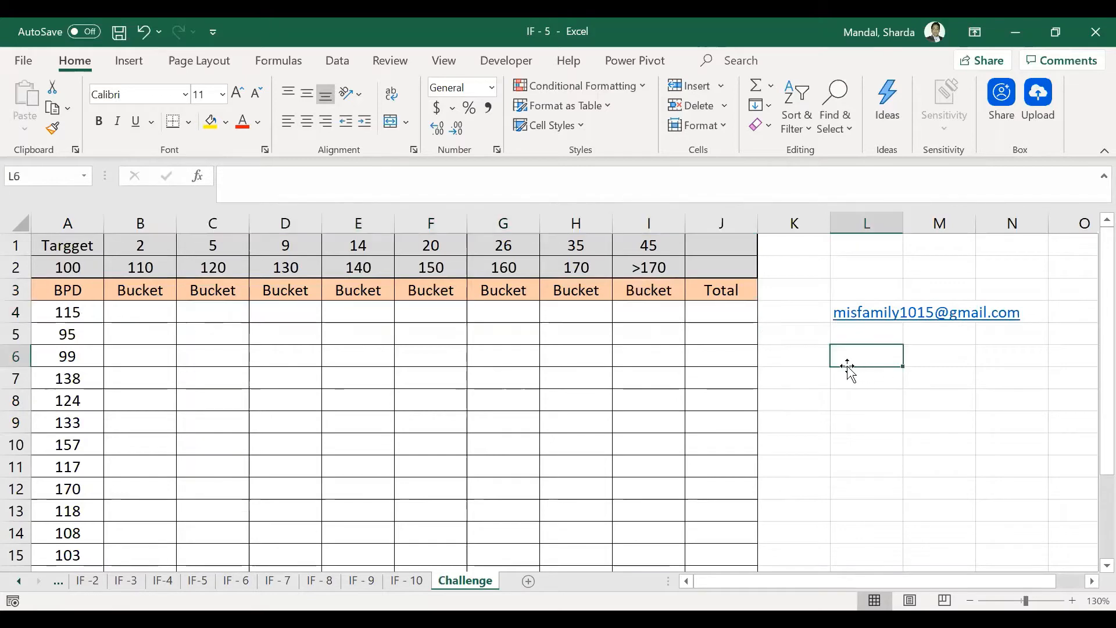
Review the bucket limits and rates in B1:I2 and the blank Bucket and Total cells beneath them
scroll(815, 349, "up", 1)
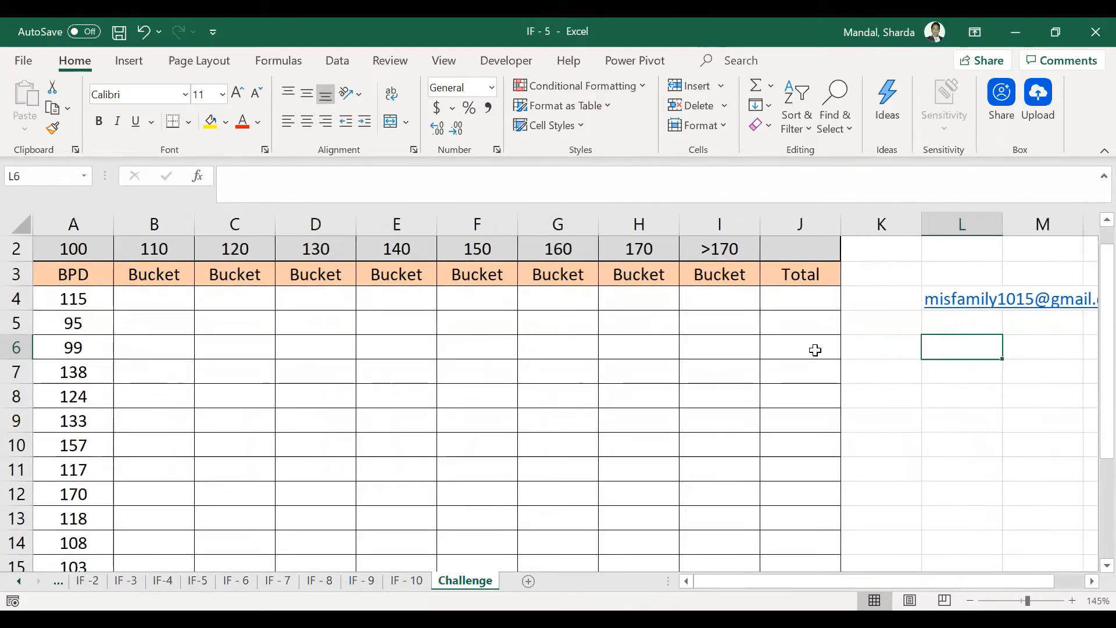
scroll(815, 349, "up", 1)
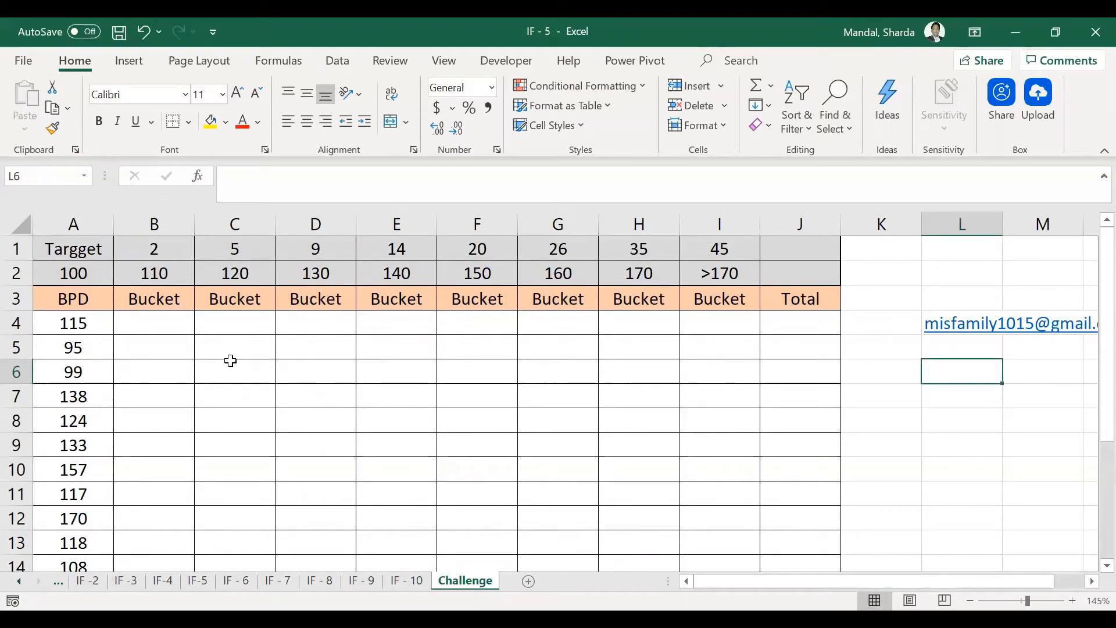
left_click(155, 329)
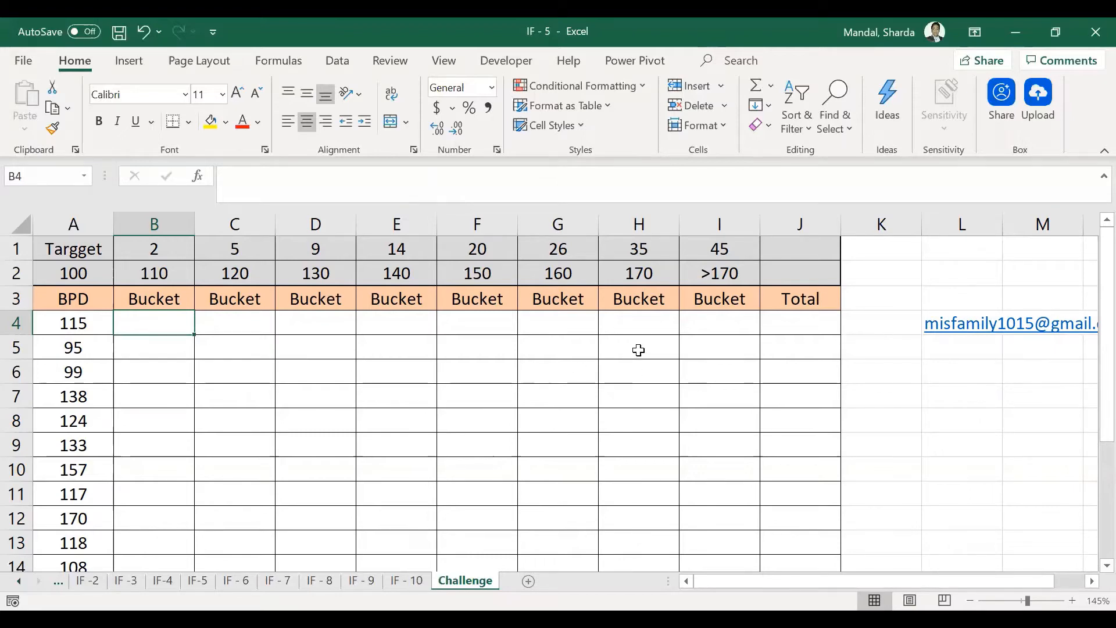
left_click(787, 326)
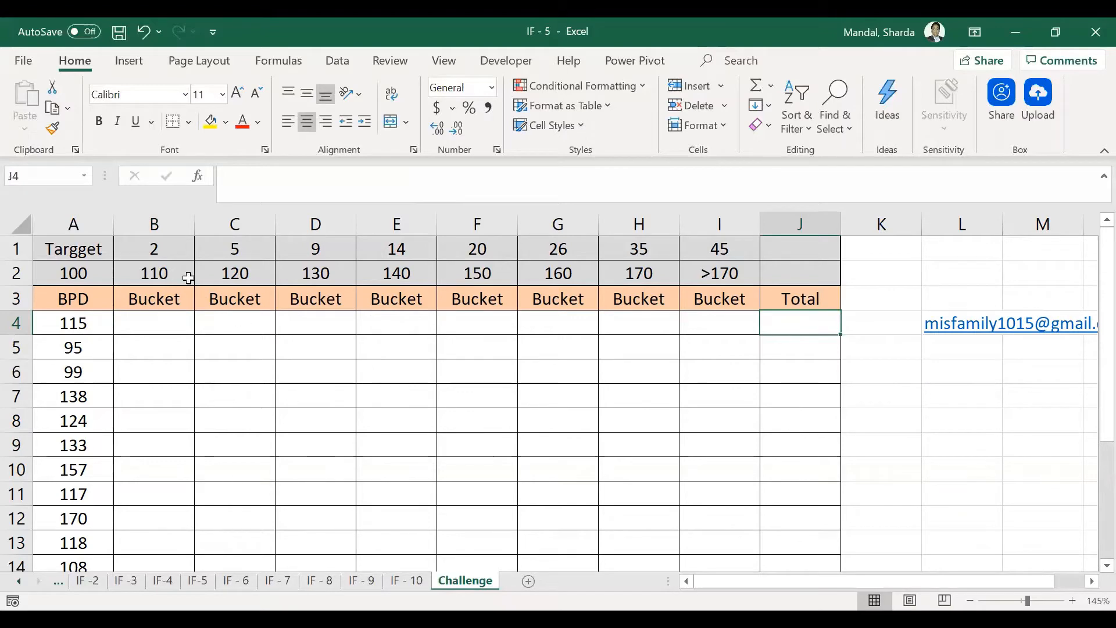
left_click_drag(163, 256, 727, 270)
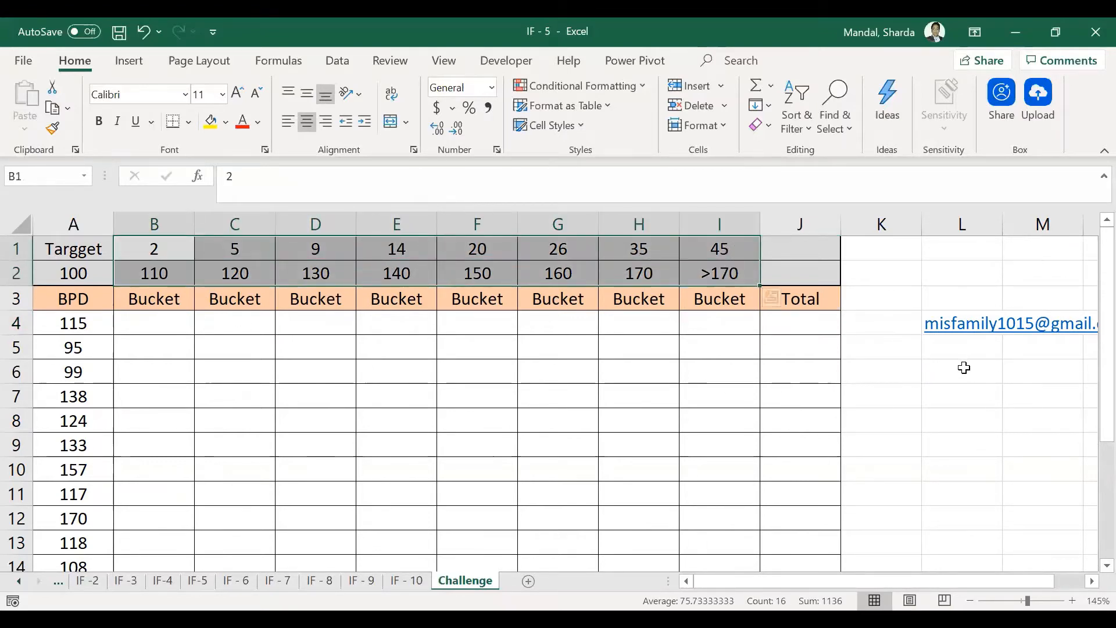
left_click(940, 371)
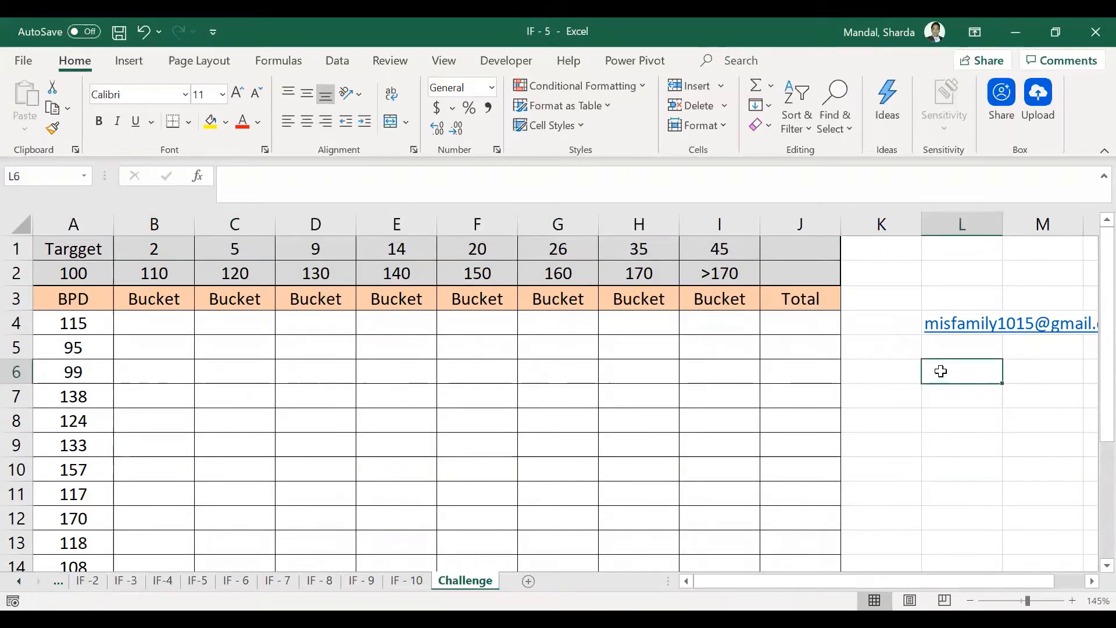
scroll(940, 371, "up", 2)
scroll(940, 371, "up", 1)
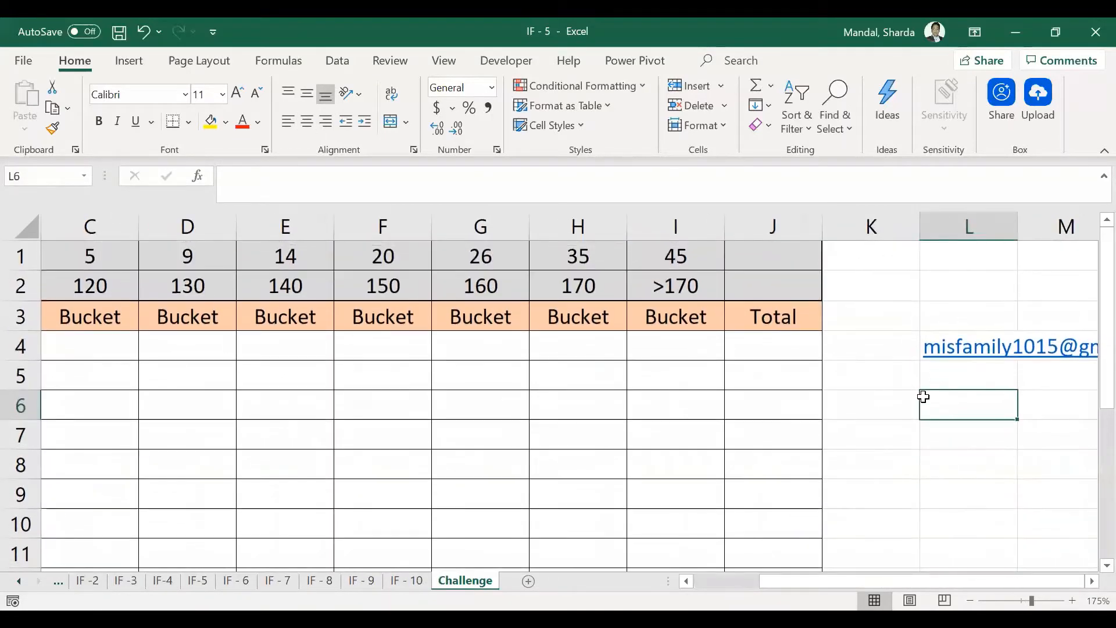
left_click(155, 268)
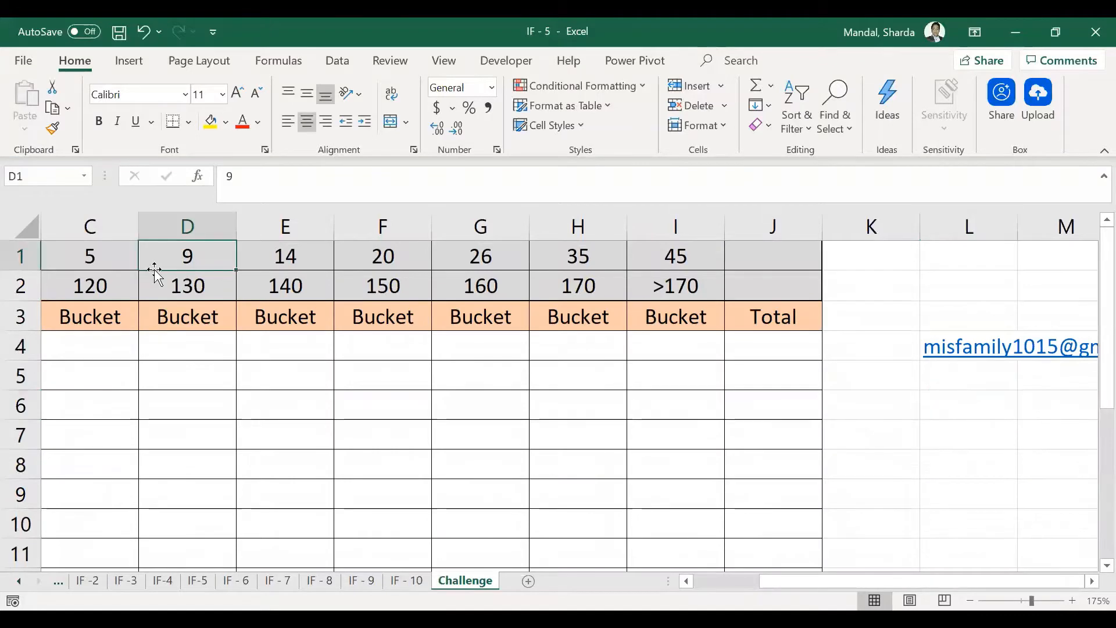
key("ctrl+Home")
key("Down")
key("Down")
key("Down")
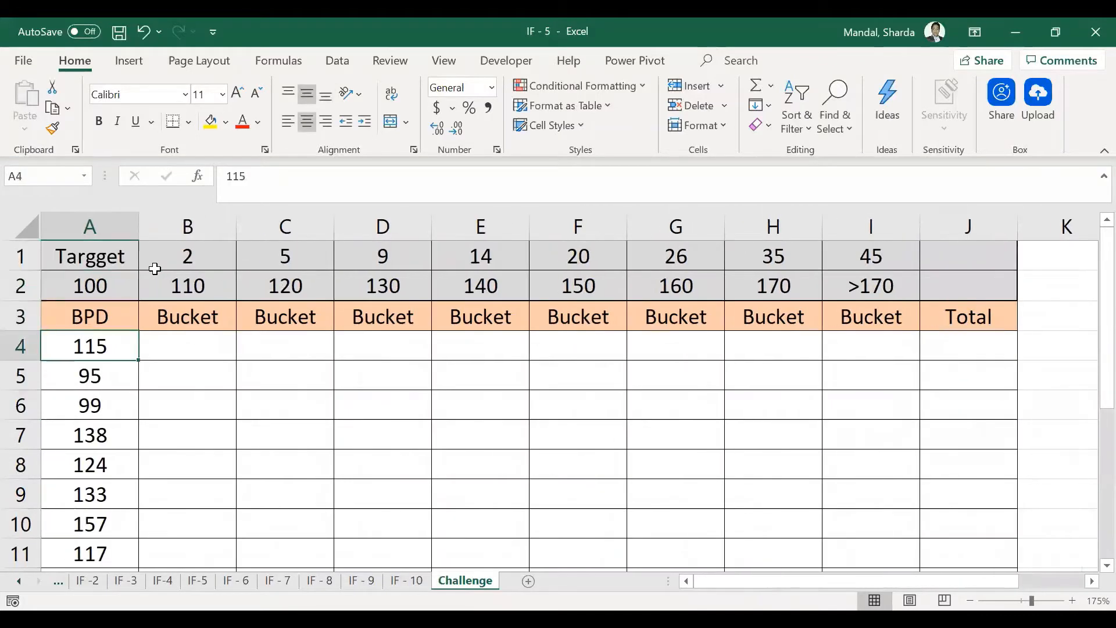
left_click(677, 386)
scroll(687, 400, "down", 1)
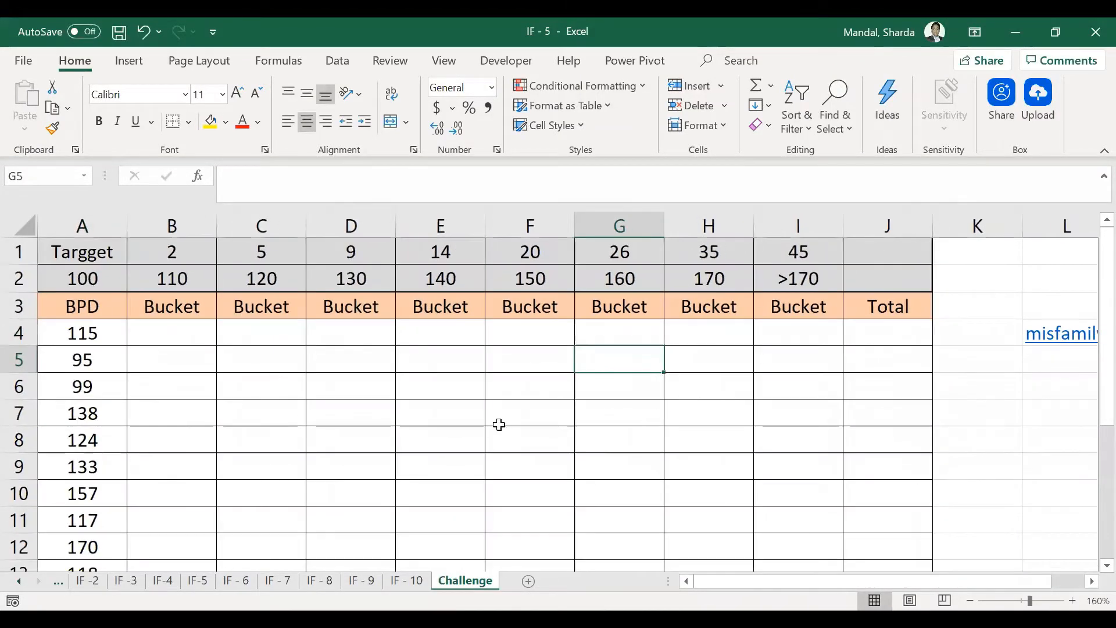
left_click(986, 387)
left_click(1040, 381)
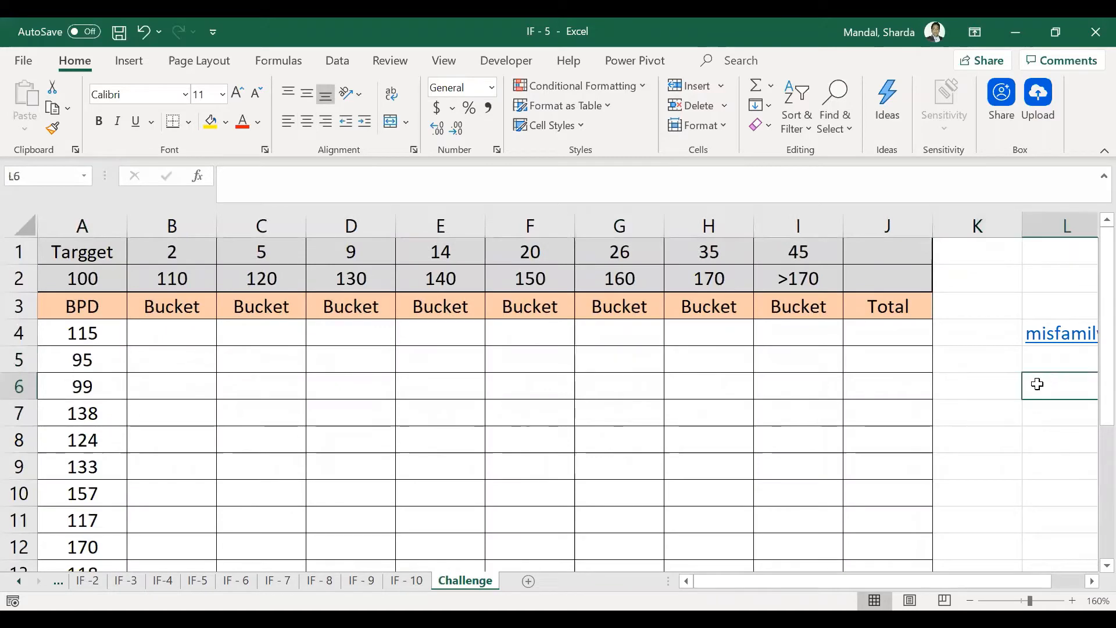
left_click(1001, 385)
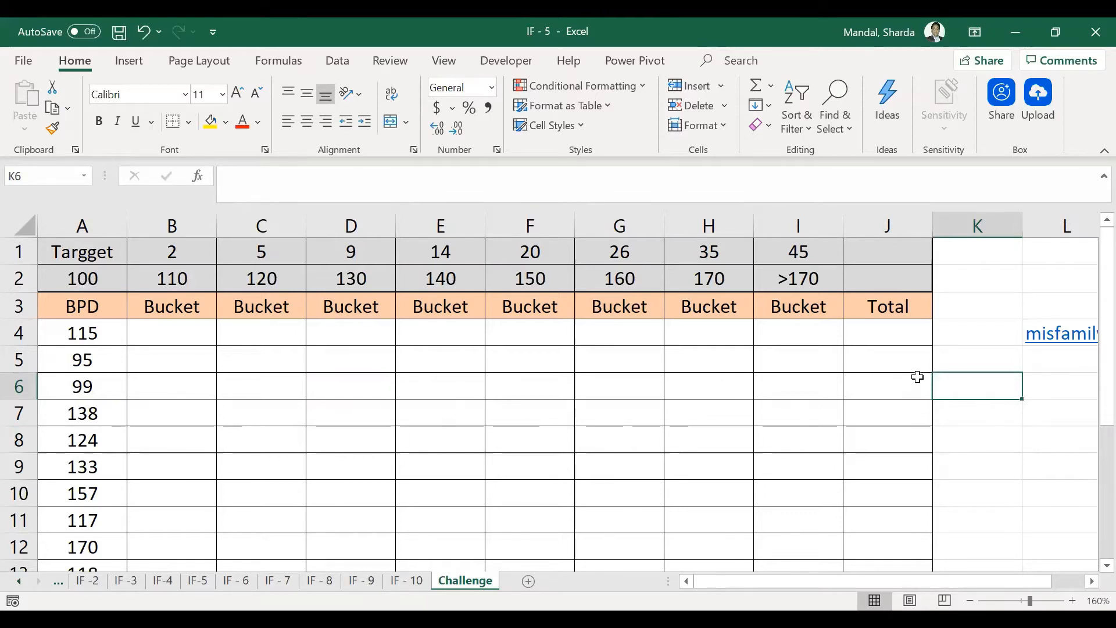
Hide columns E through J
key("Right")
key("Right")
key("Right")
key("Left")
key("Left")
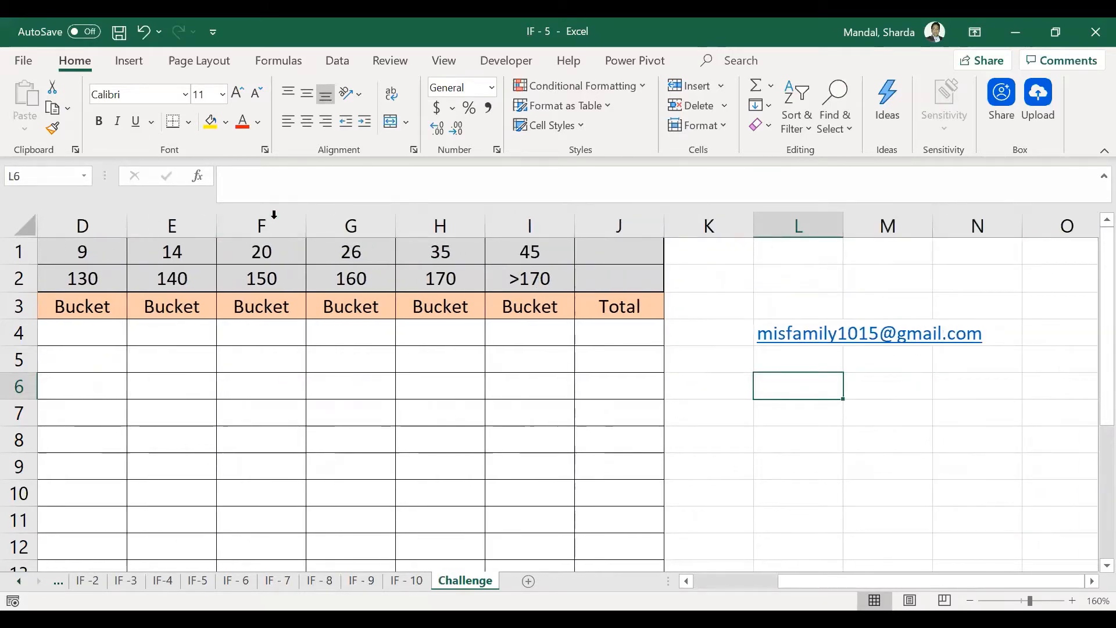
left_click(177, 226)
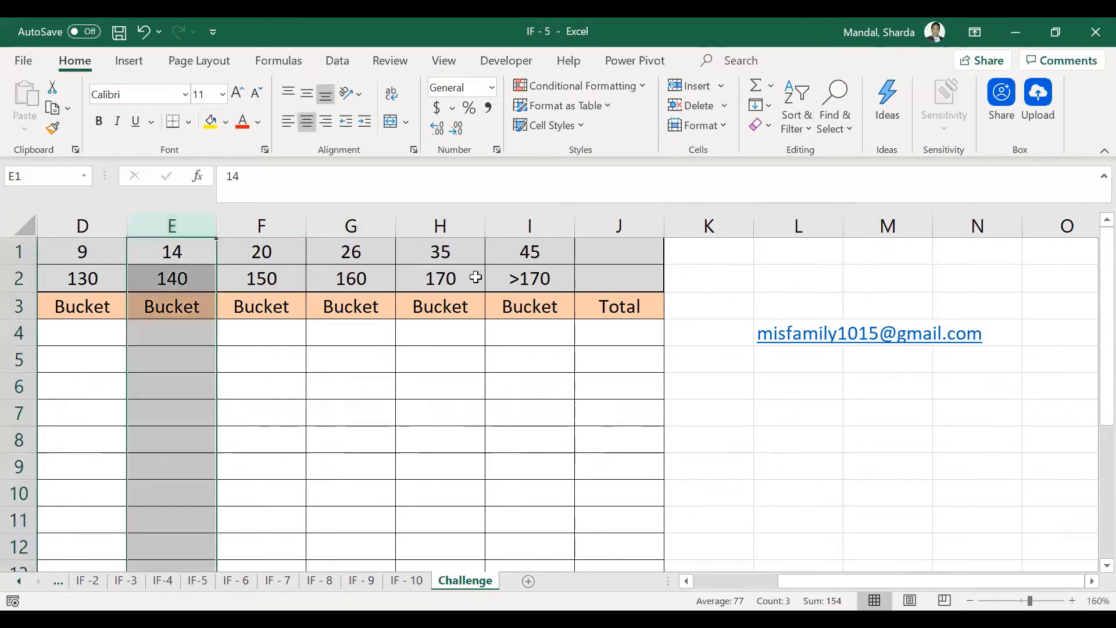
left_click(610, 226, "shift")
right_click(610, 227)
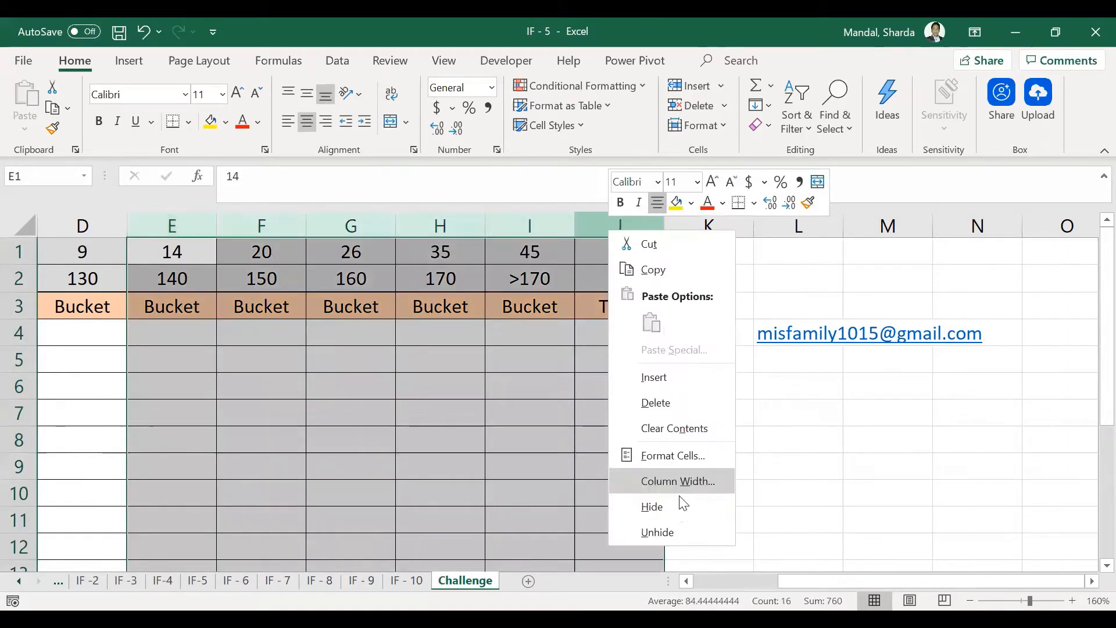
left_click(677, 507)
left_click(220, 390)
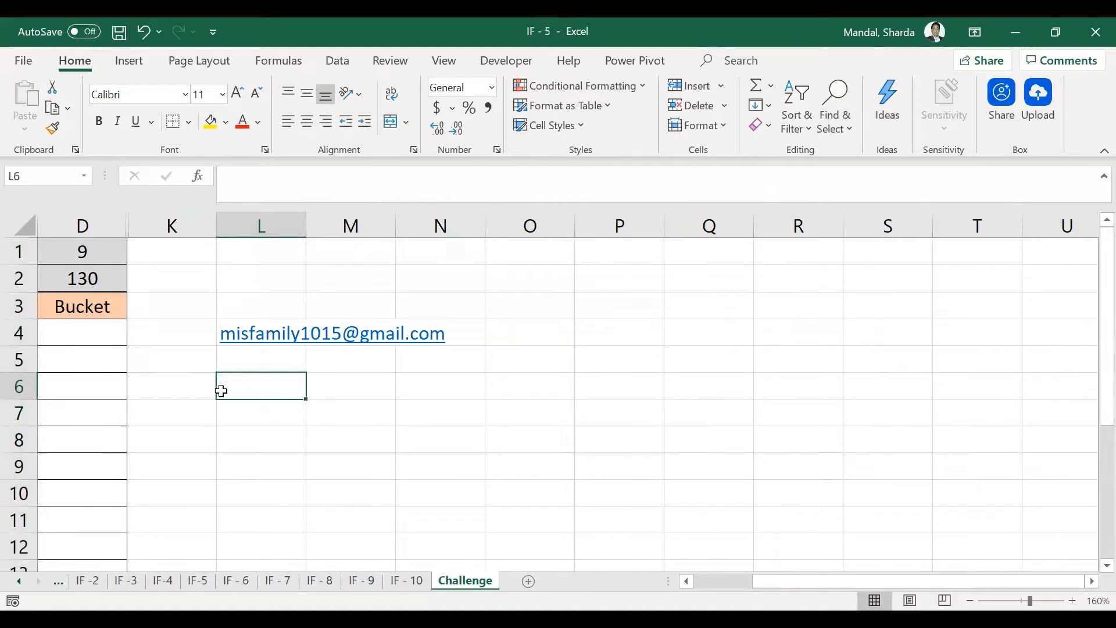
Number the first condition by entering 1 in cell L6
key("Home")
scroll(221, 391, "down", 1)
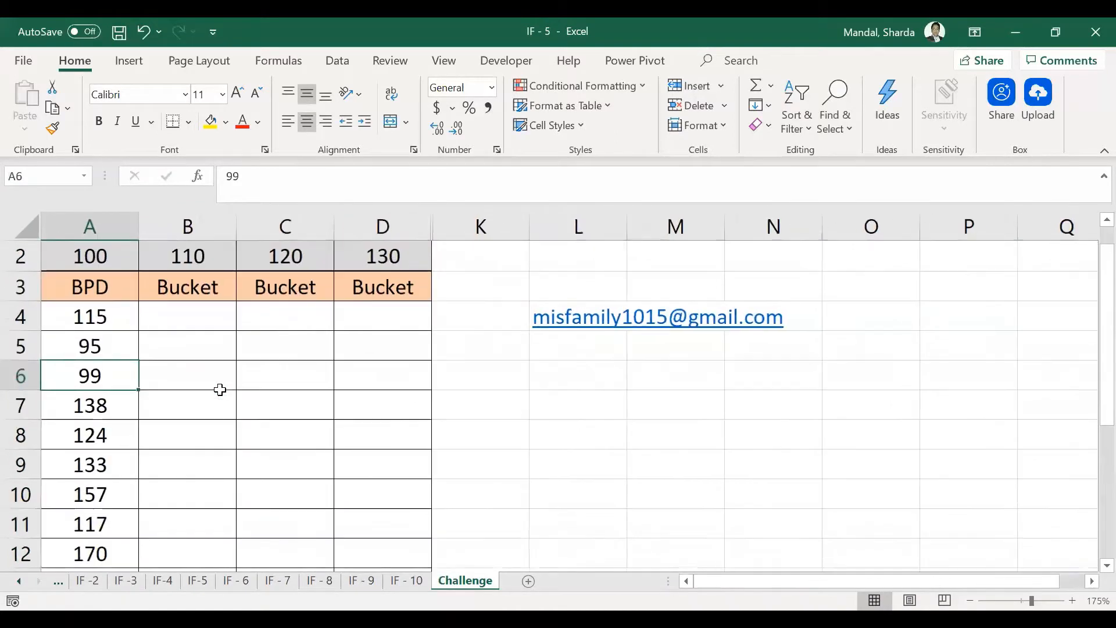
scroll(247, 408, "up", 2, "ctrl")
left_click(636, 417)
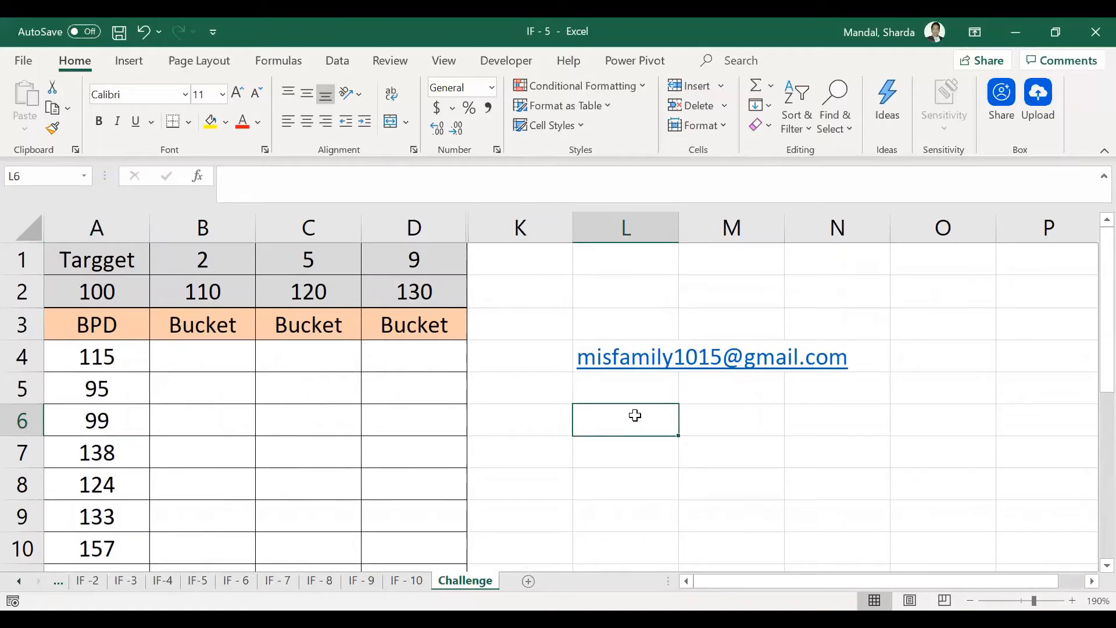
type("1")
key("Tab")
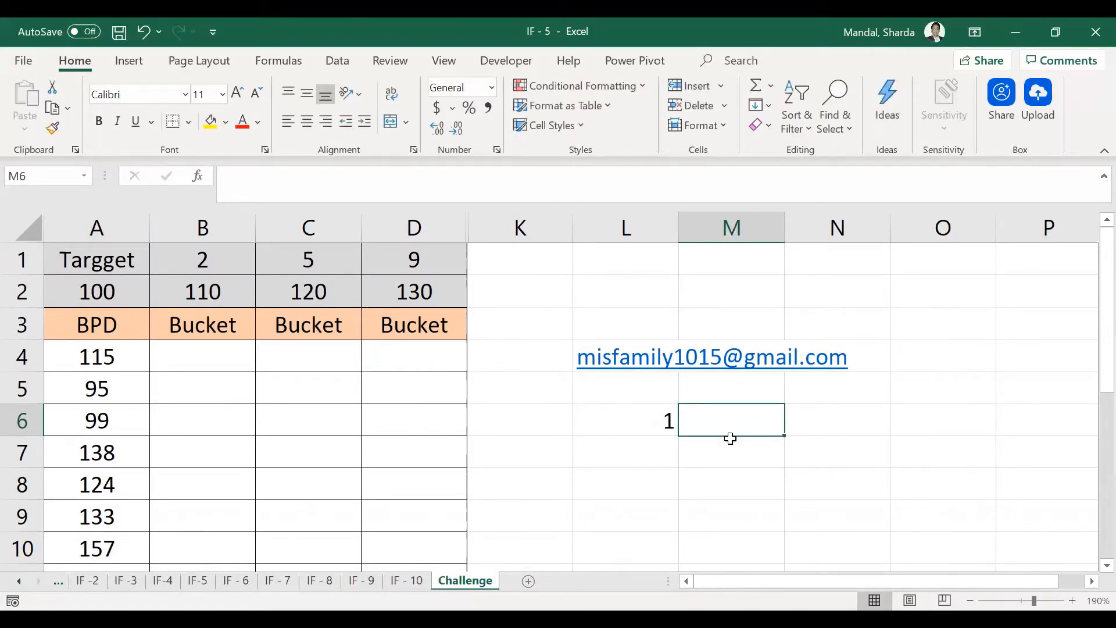
Enter the condition "BPD <=target" in cell M6, beside its number
type("BPD")
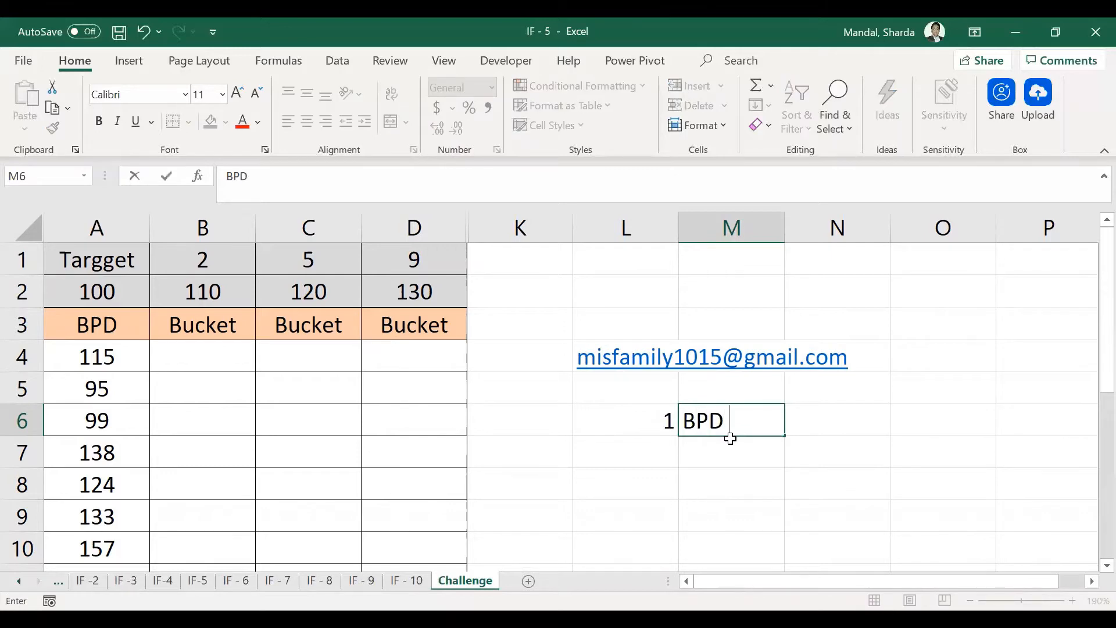
type(" <target")
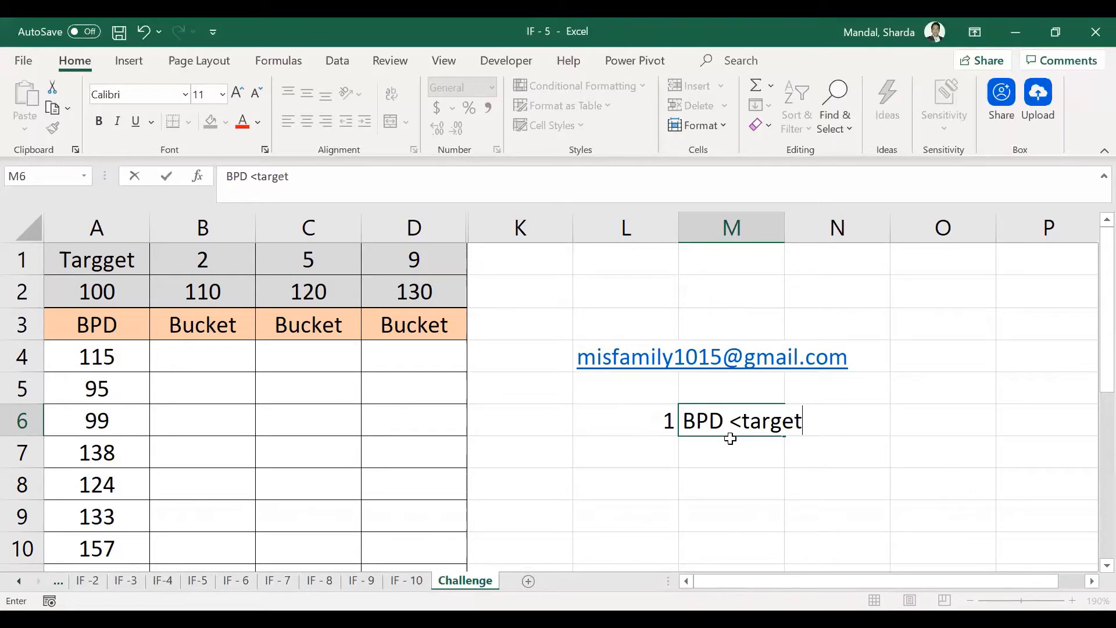
key("BackSpace")
key("BackSpace")
key("BackSpace")
key("BackSpace")
key("BackSpace")
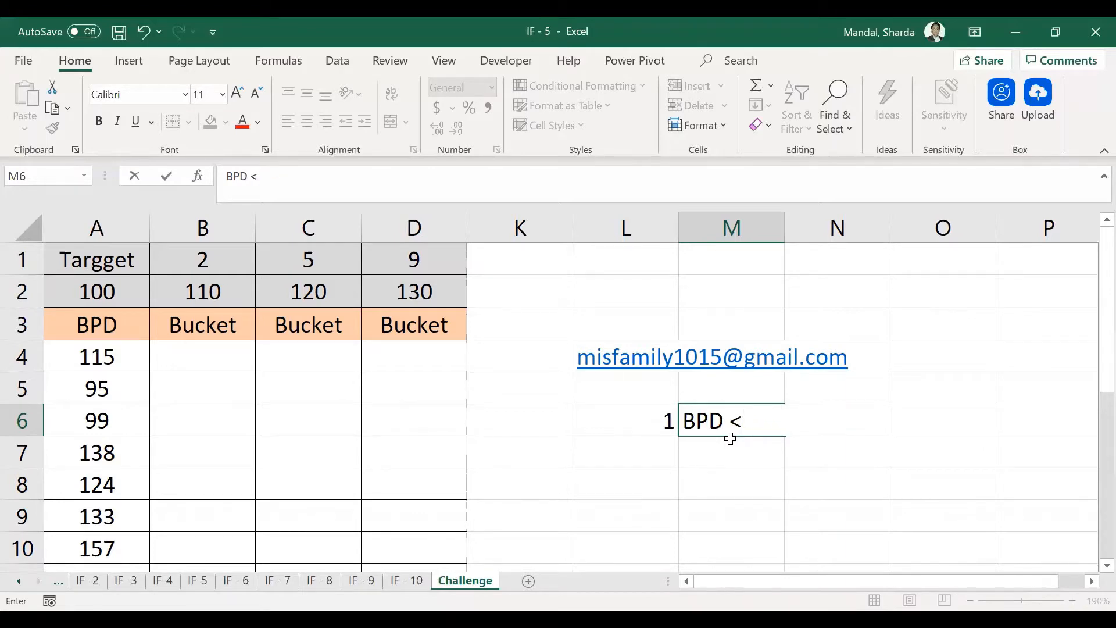
type("=targe")
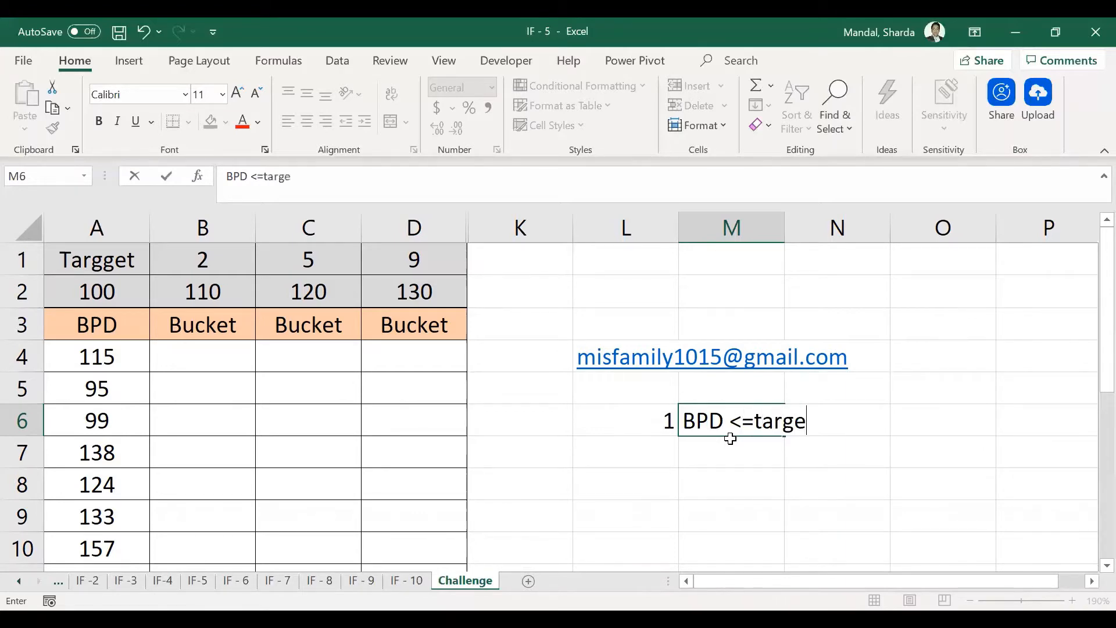
type("t")
key("Return")
key("Up")
key("Right")
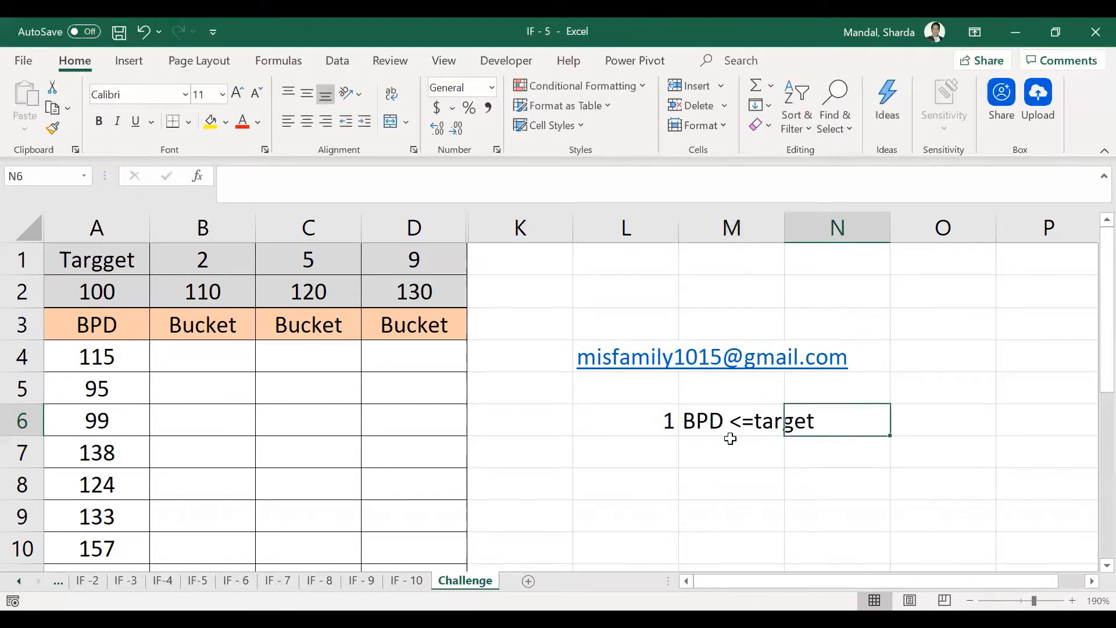
Enter 0 in N6 as the first condition's result and number the second condition 2 in L7
type("0")
key("Return")
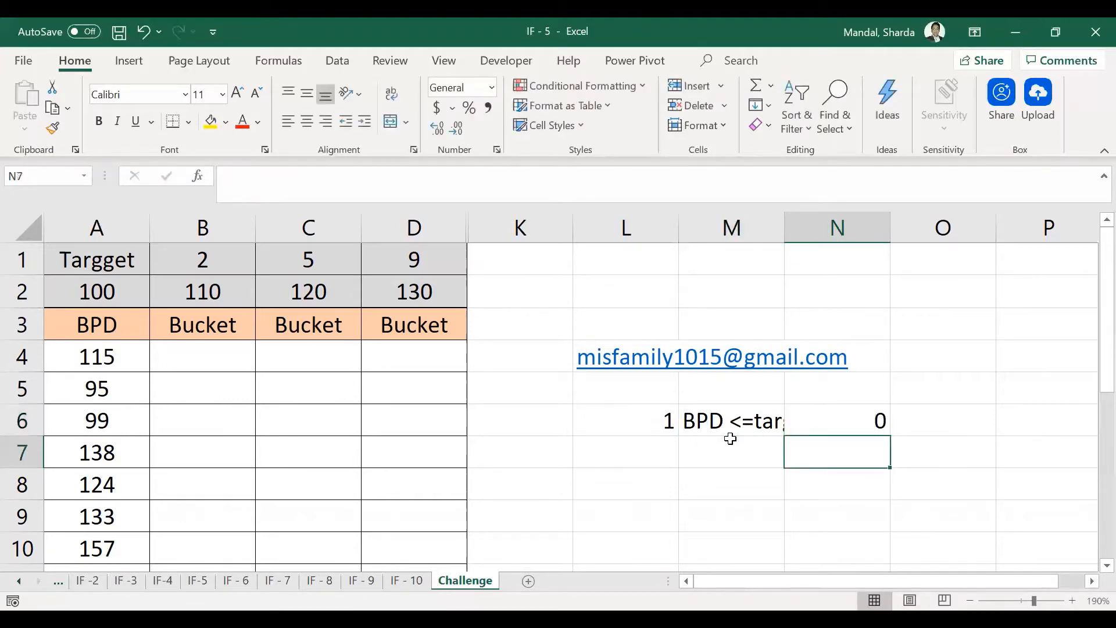
key("Left")
key("Left")
type("2")
key("Return")
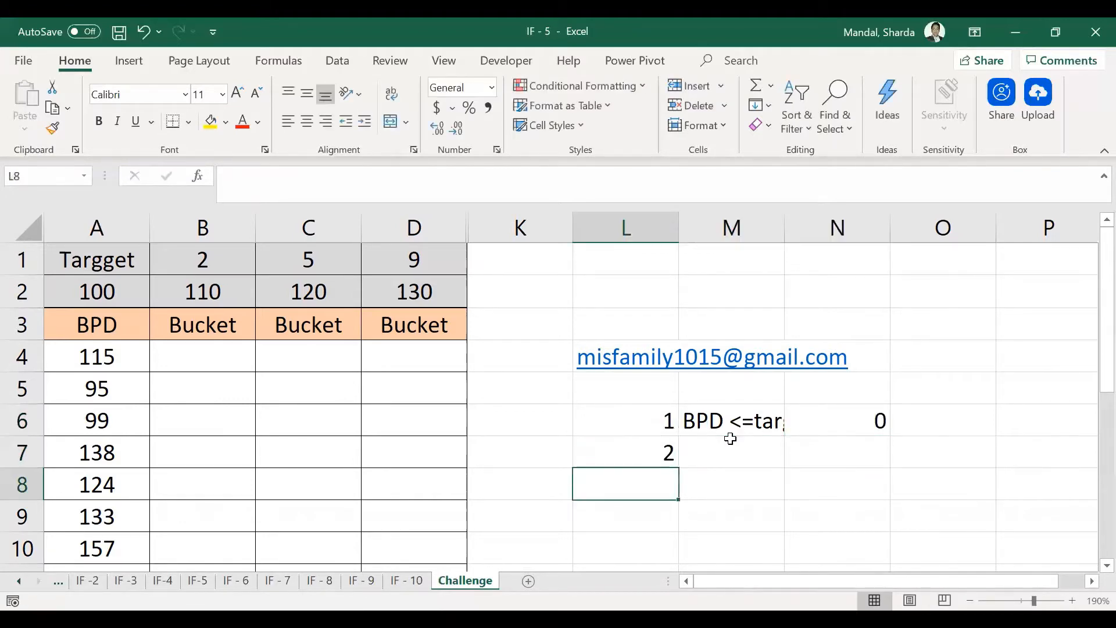
Set the first BPD value in A4 to 108 and compare it with the target in A2 and bucket limit in B2
key("Left")
key("Left")
left_click(113, 363)
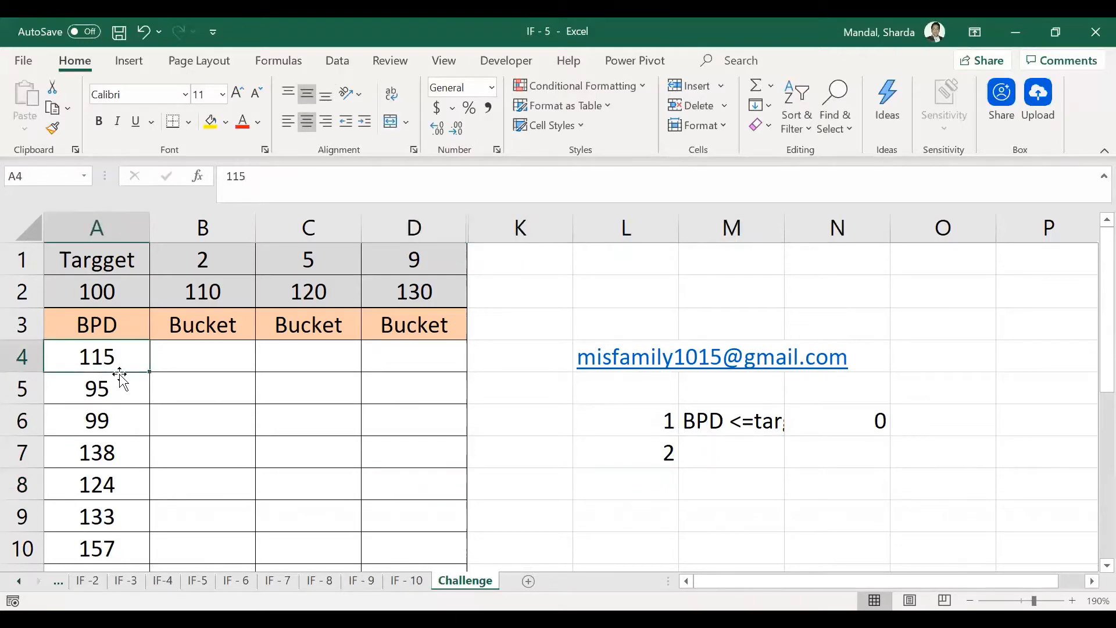
type("108")
key("Return")
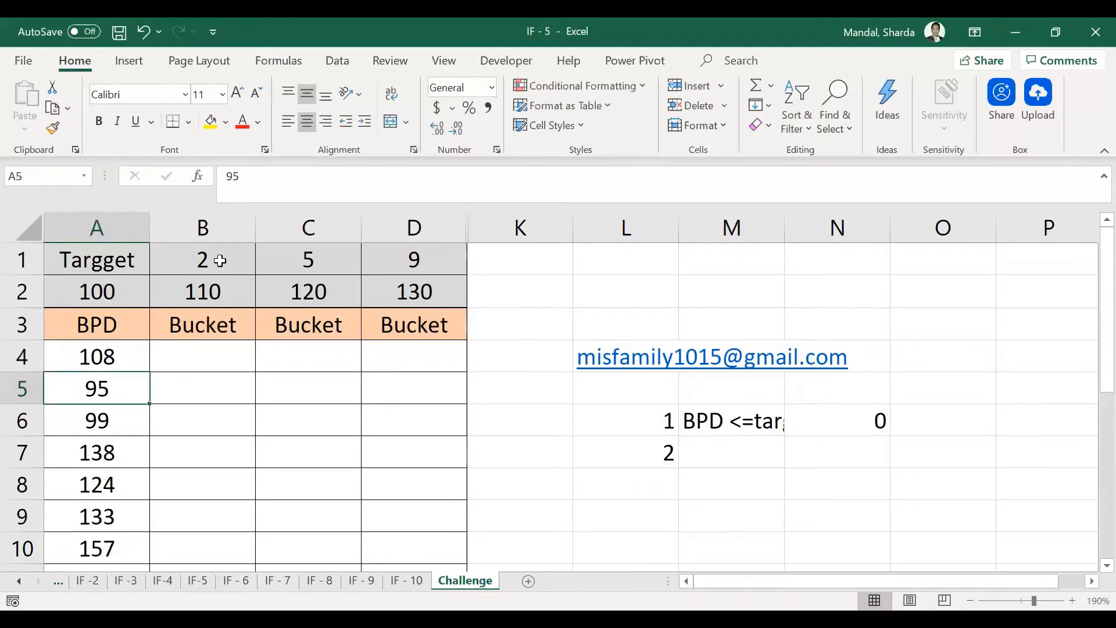
left_click(114, 293)
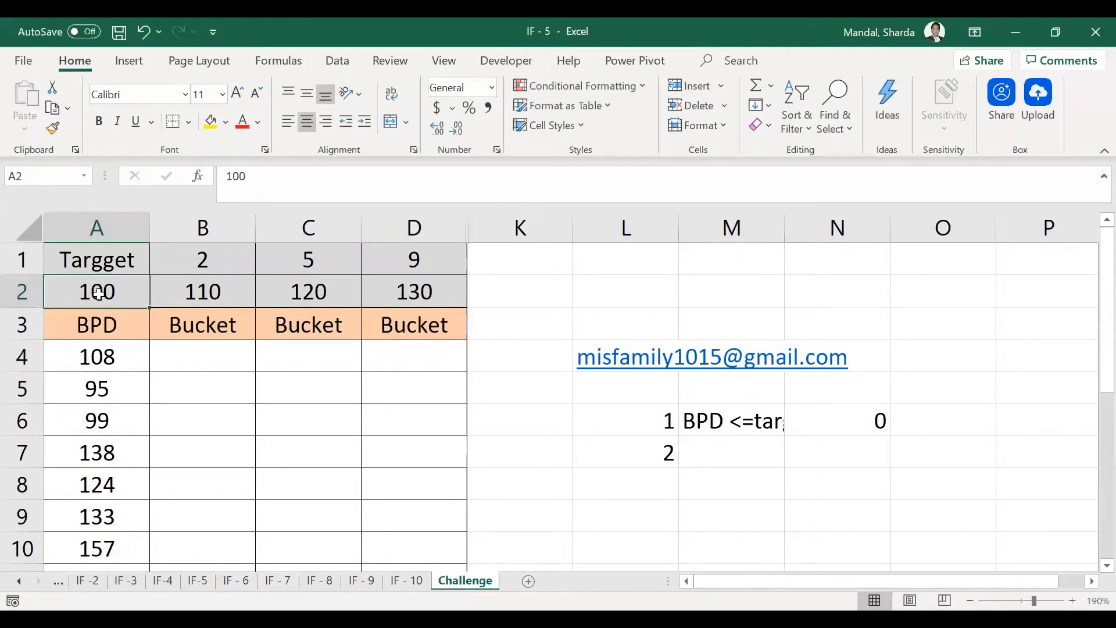
left_click(194, 294)
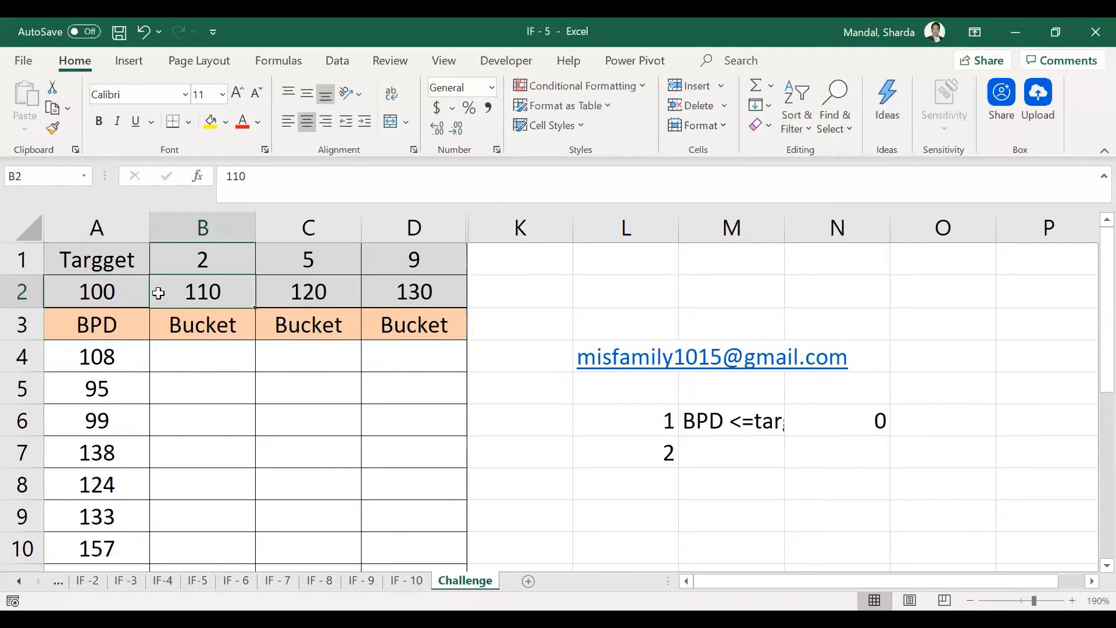
left_click(122, 352)
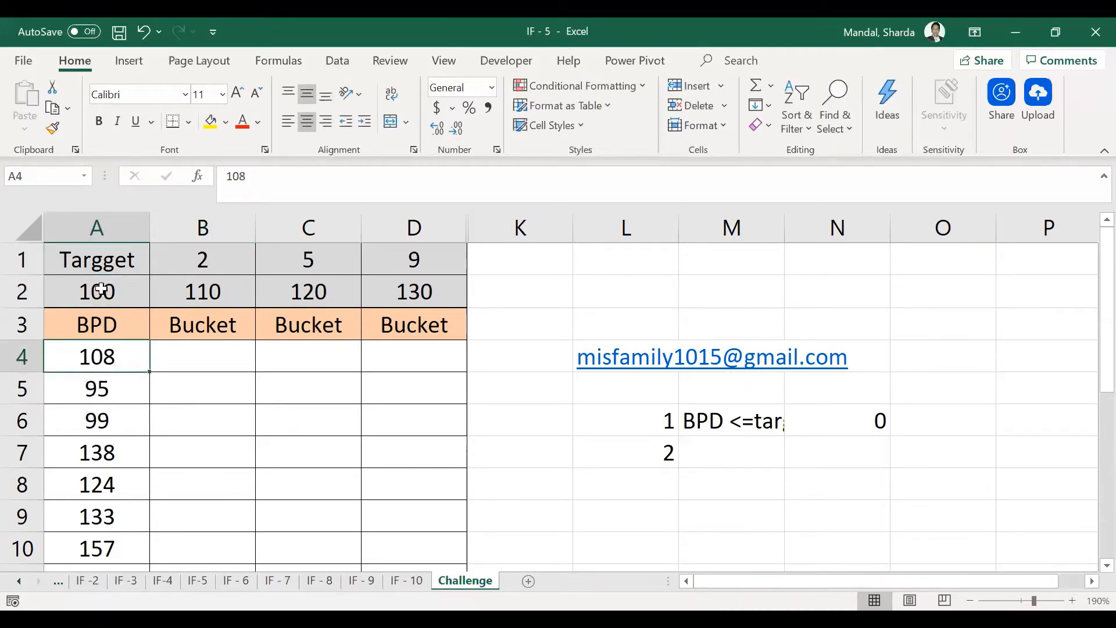
Enter the second condition "BPD>target and <=bucket" in cell M7
left_click(733, 452)
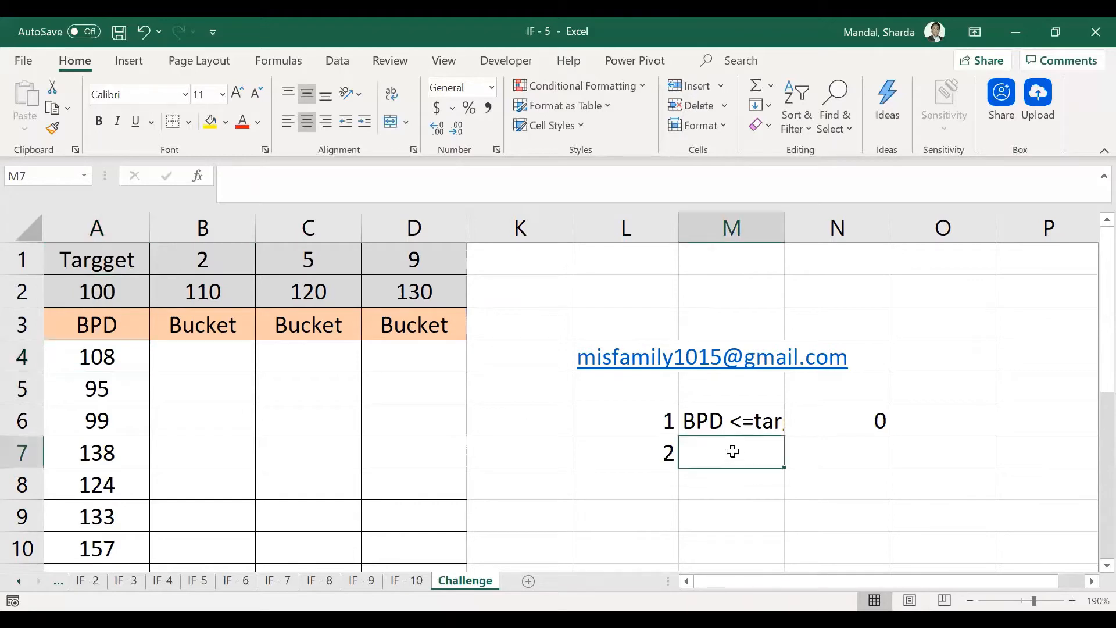
type("BP")
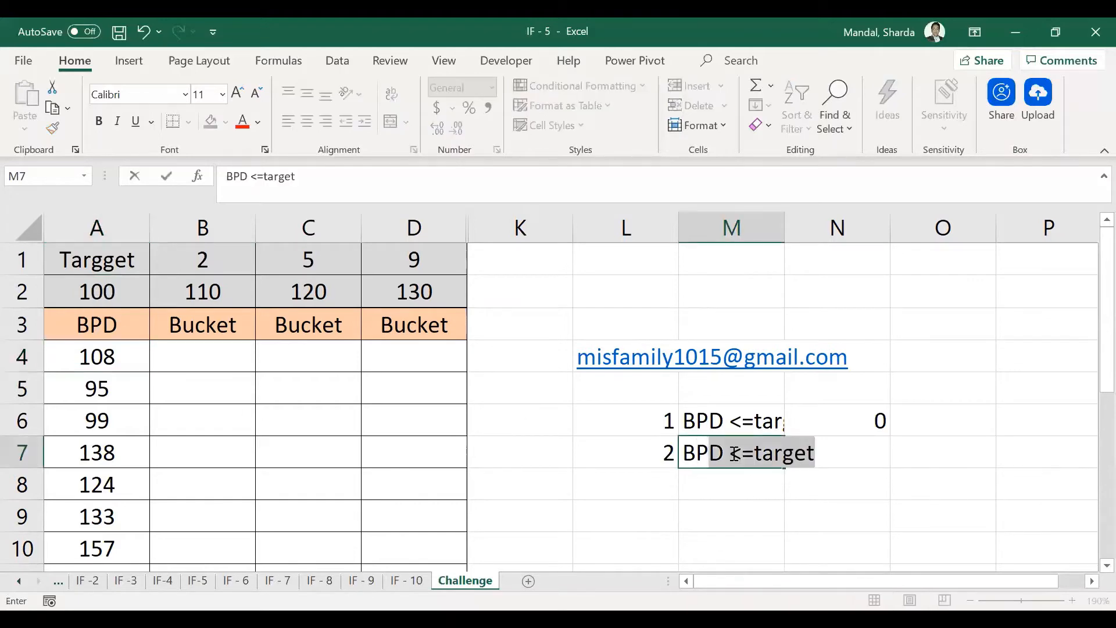
type("D>t")
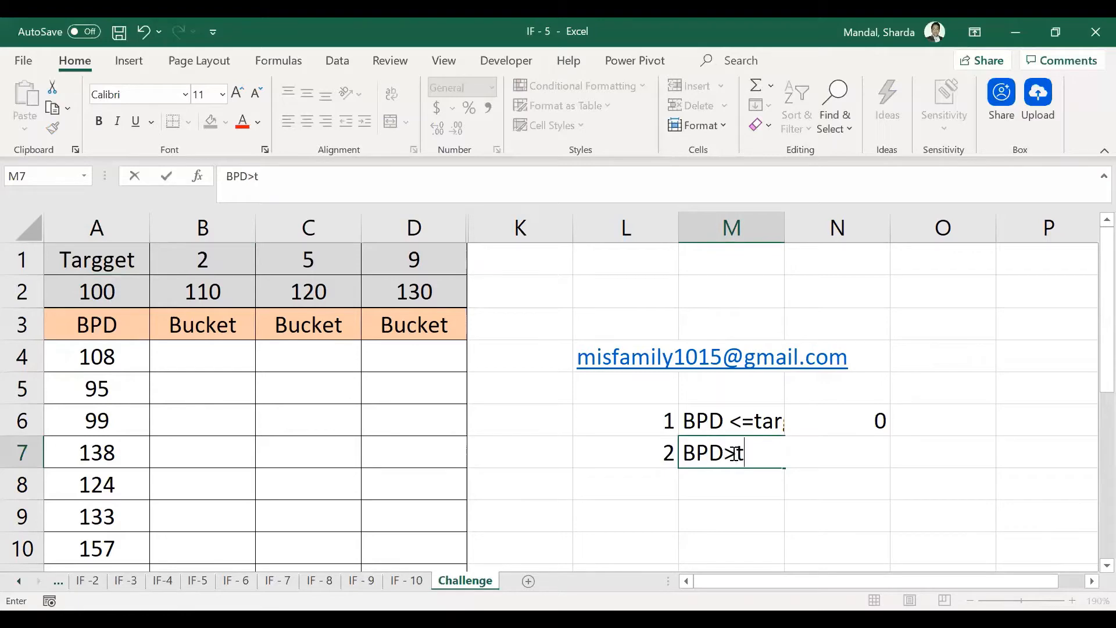
type("arget and ")
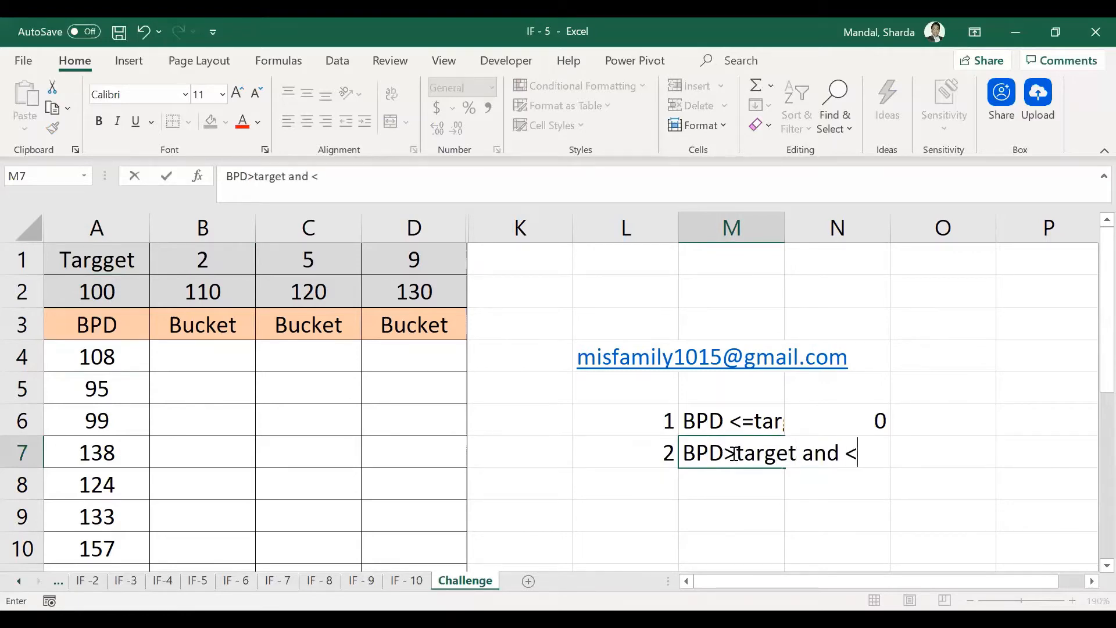
type("<=bucket")
key("ctrl+Return")
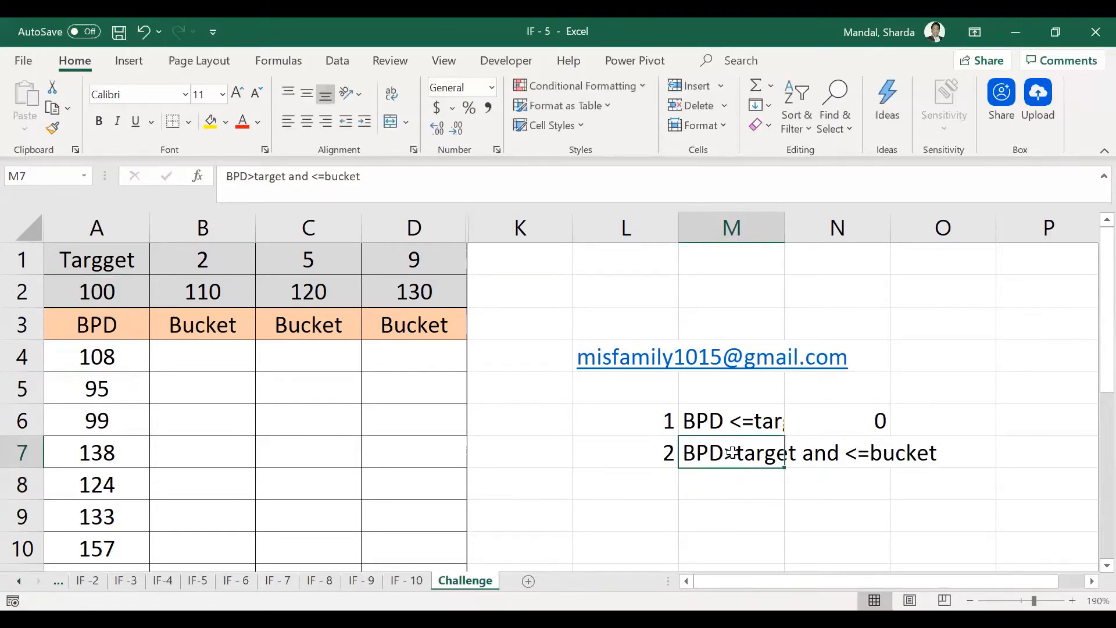
Check the second condition against the 110 bucket column and widen column M to fit its text
left_click(172, 283)
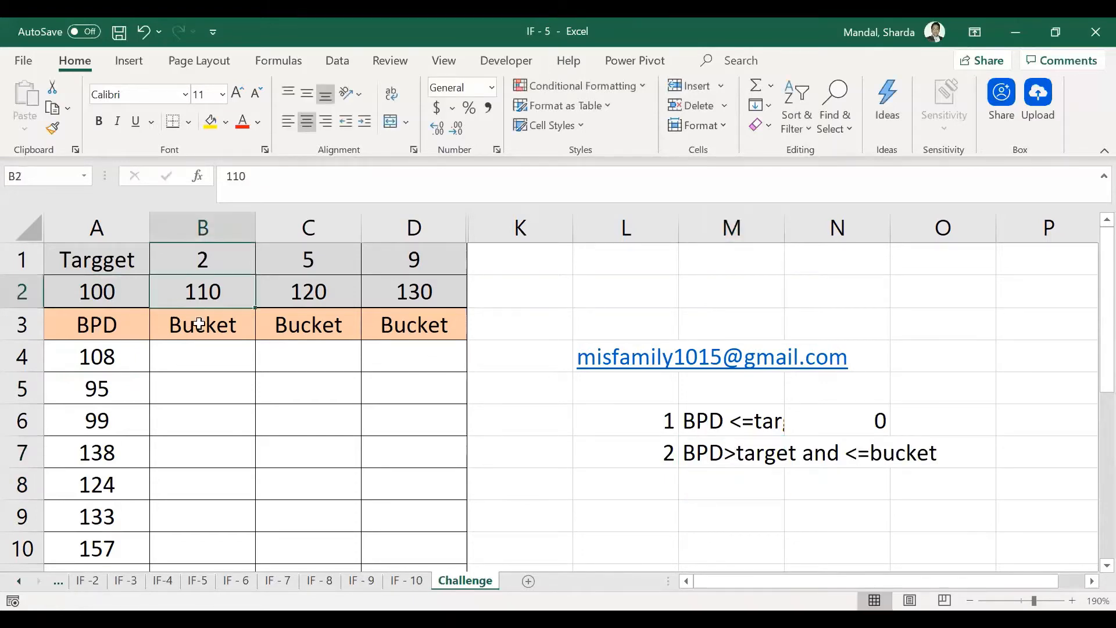
left_click(188, 360)
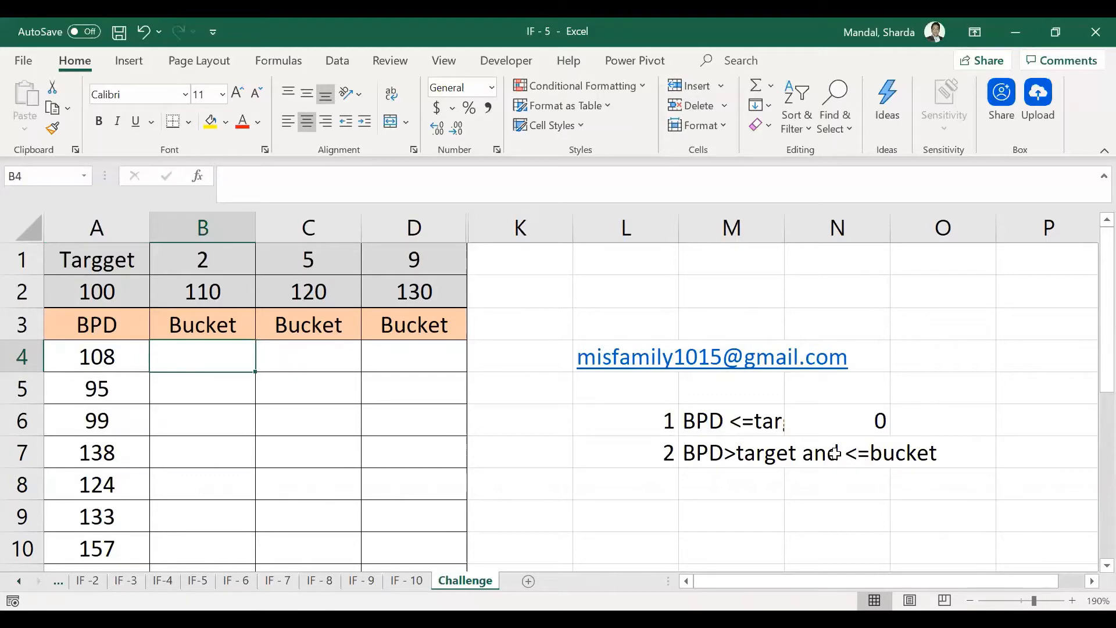
left_click(835, 454)
left_click(711, 452)
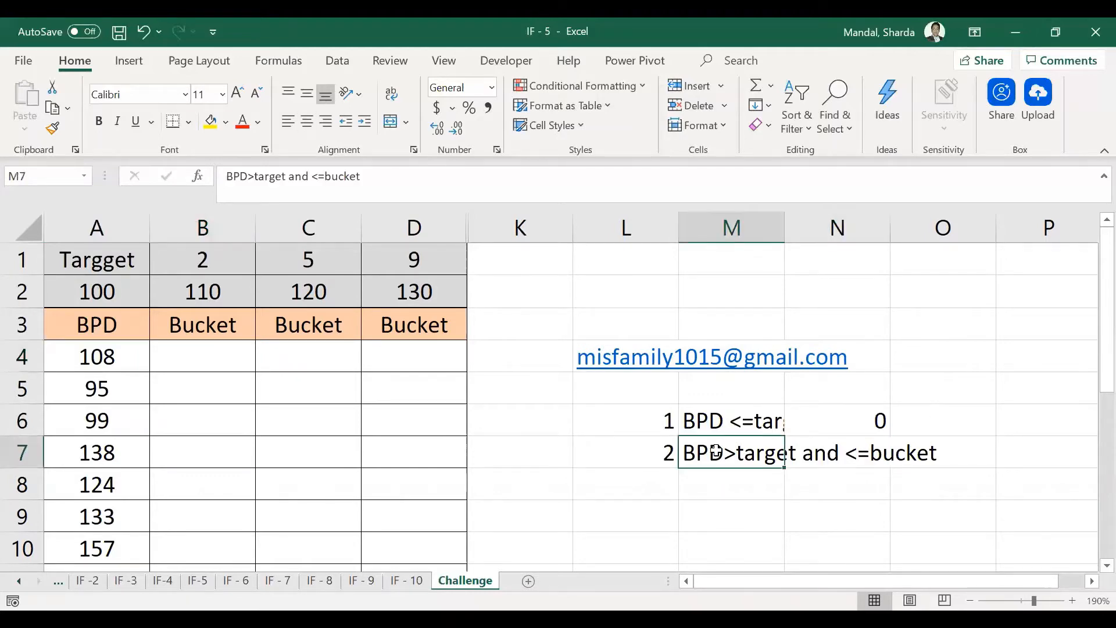
key("Right")
key("Right")
key("Left")
key("Left")
double_click(785, 228)
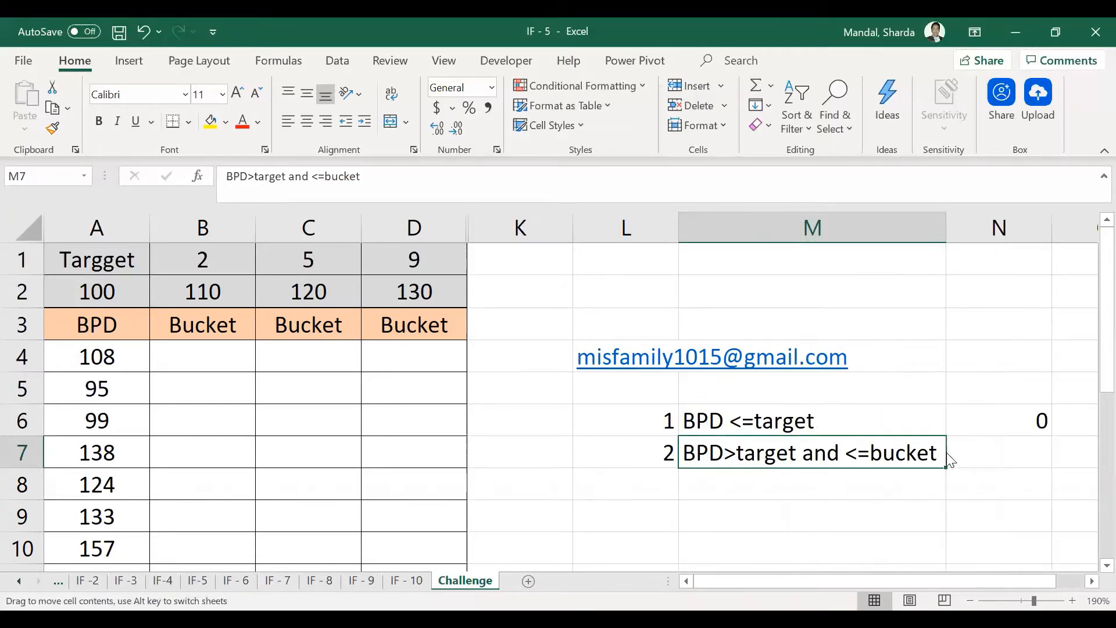
Enter "BPD-target*2" in N7 as the second condition's result and number the third condition 3 in L8
left_click(958, 451)
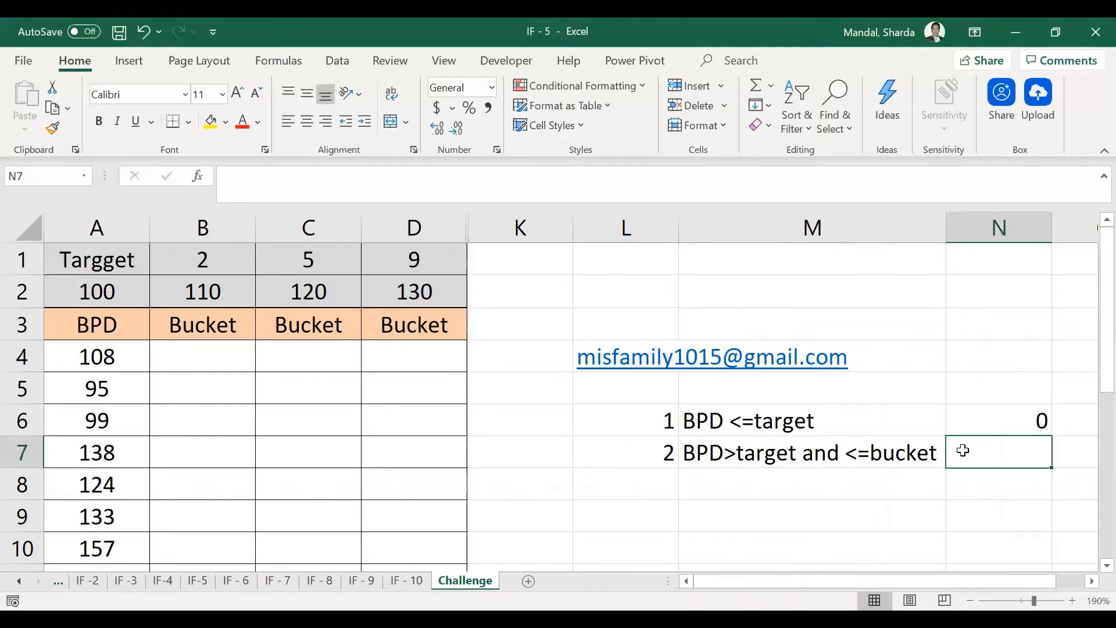
type("BPD")
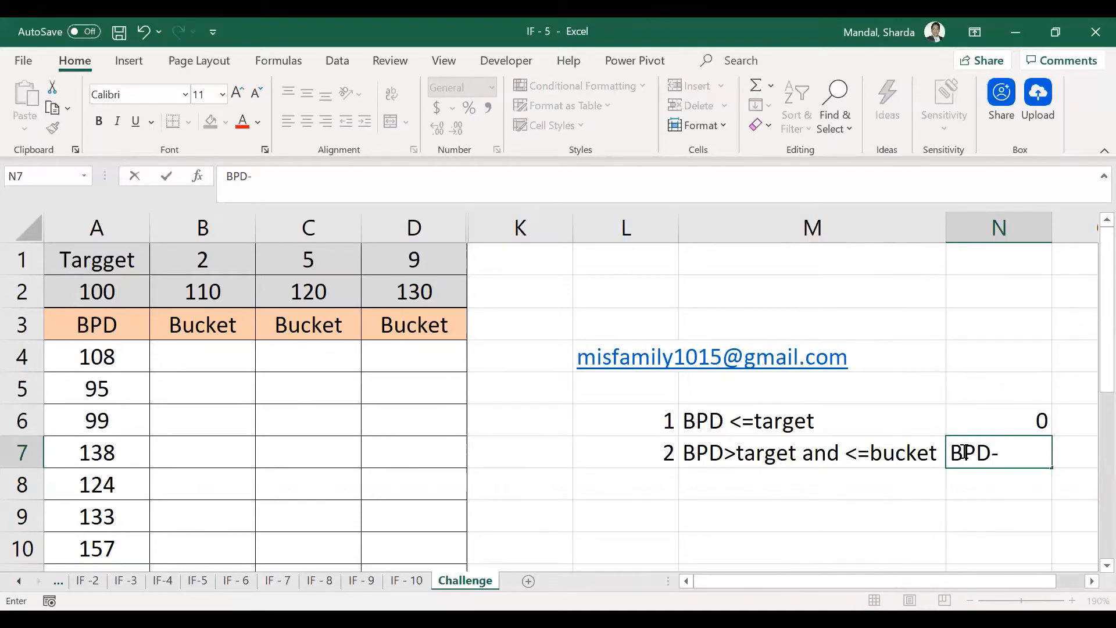
type("-target")
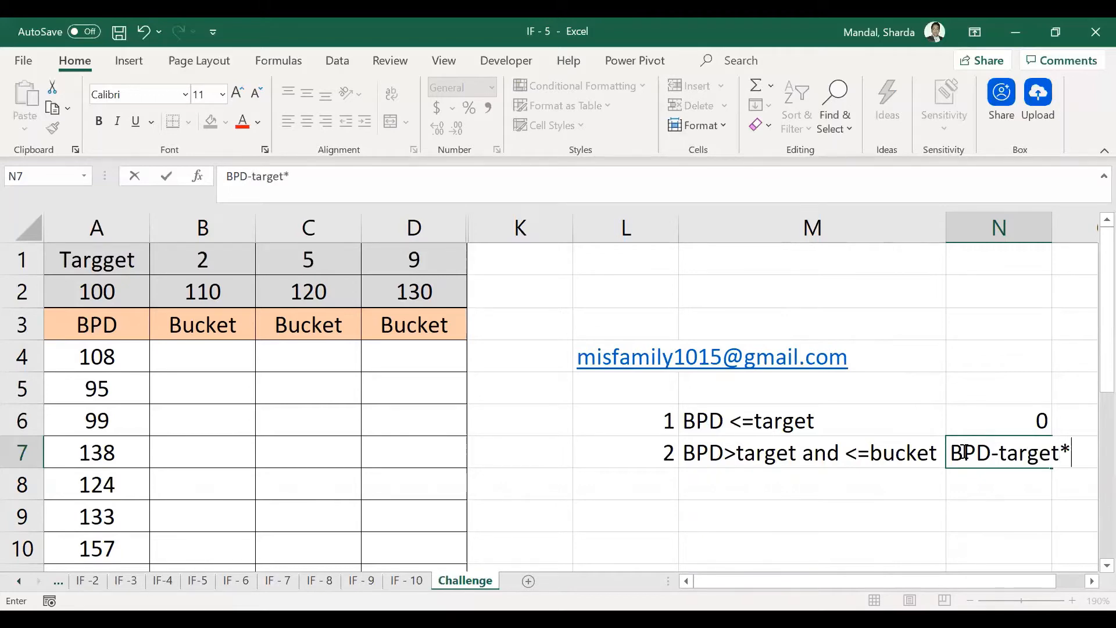
type("*2")
key("Return")
key("Left")
key("Left")
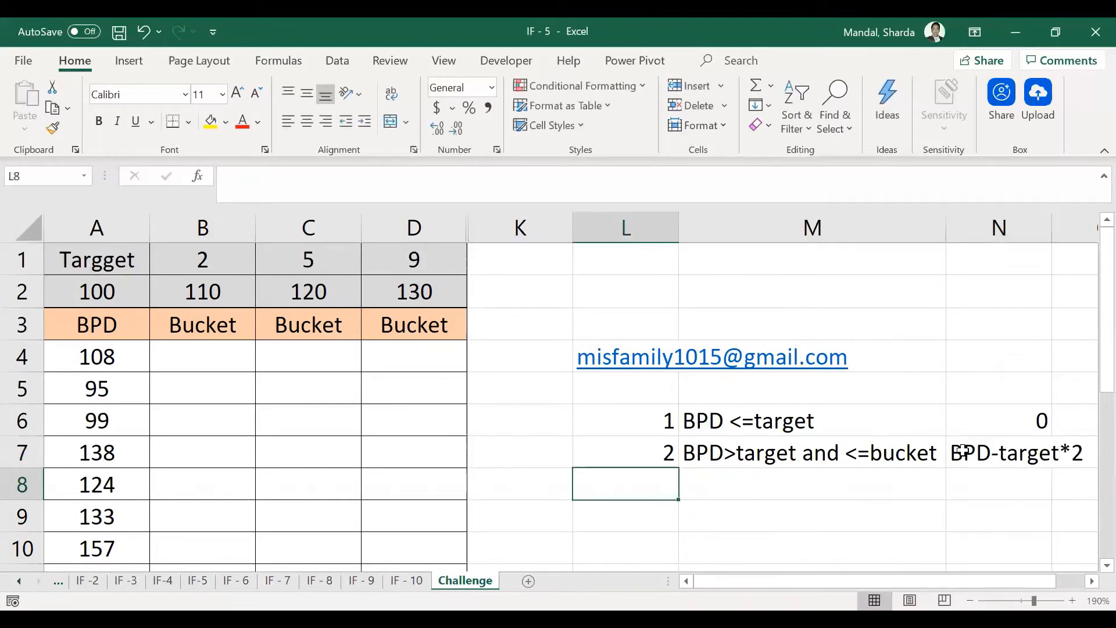
type("3")
key("Return")
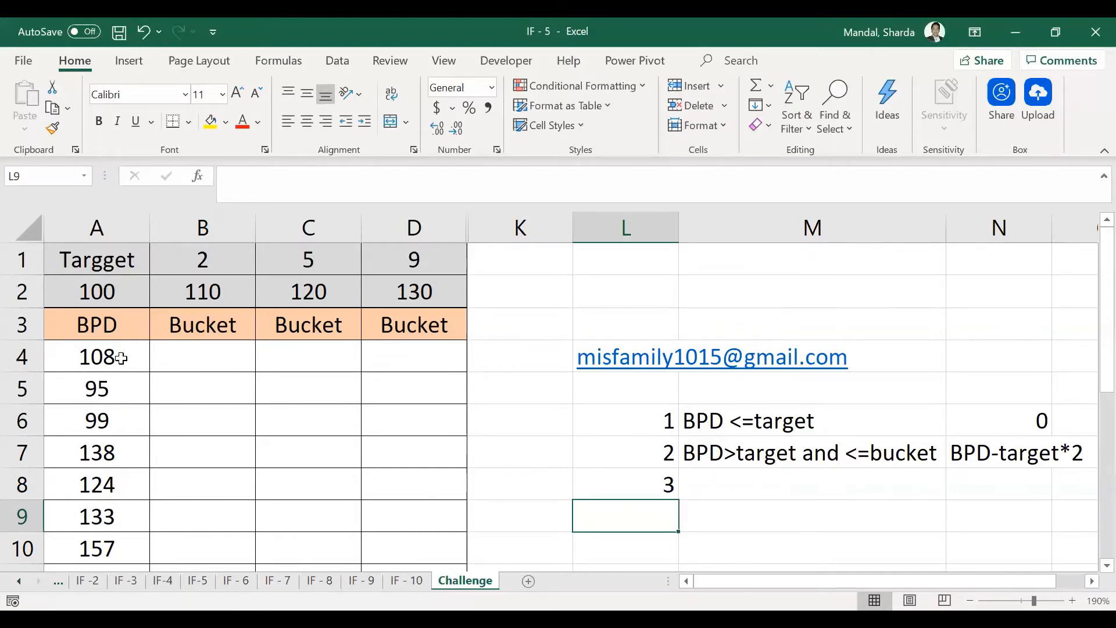
Set the first BPD value in cell A4 to 115
left_click(116, 355)
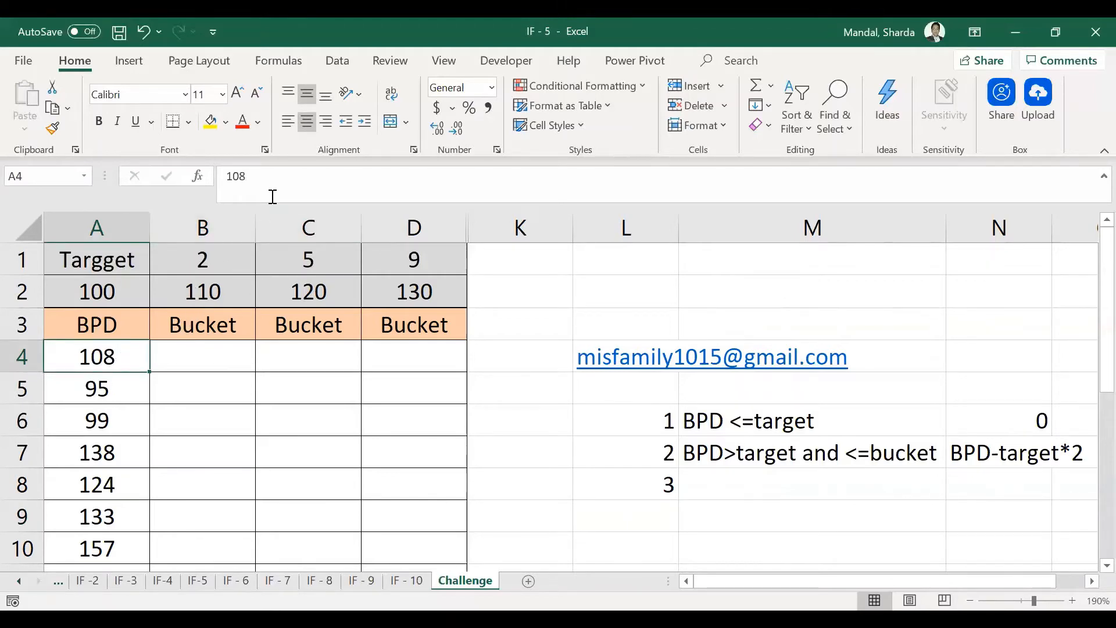
type("115")
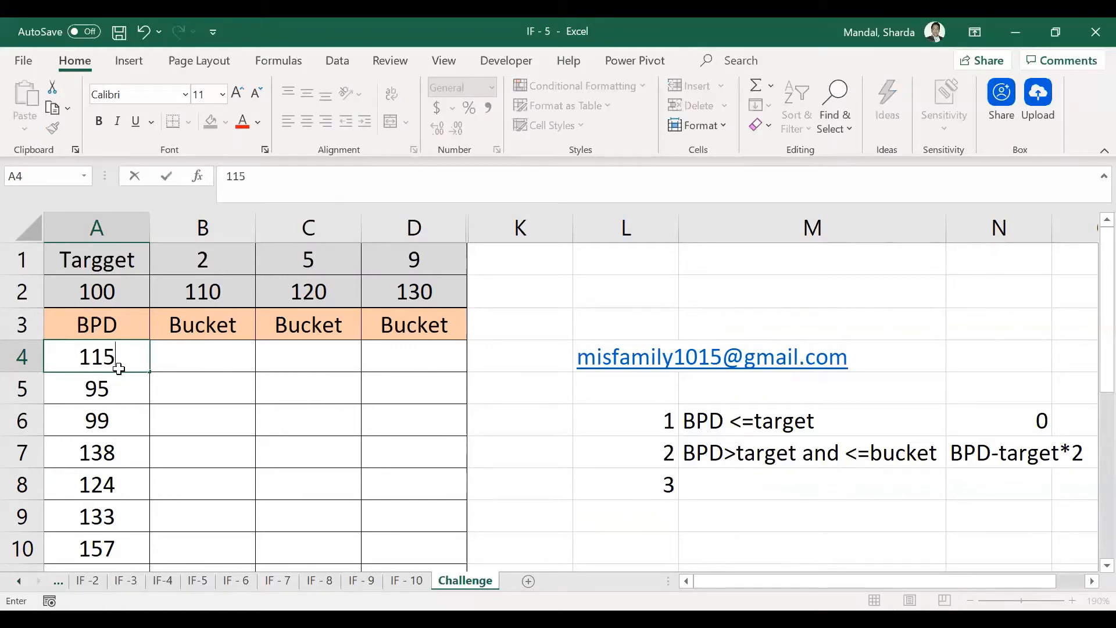
key("Return")
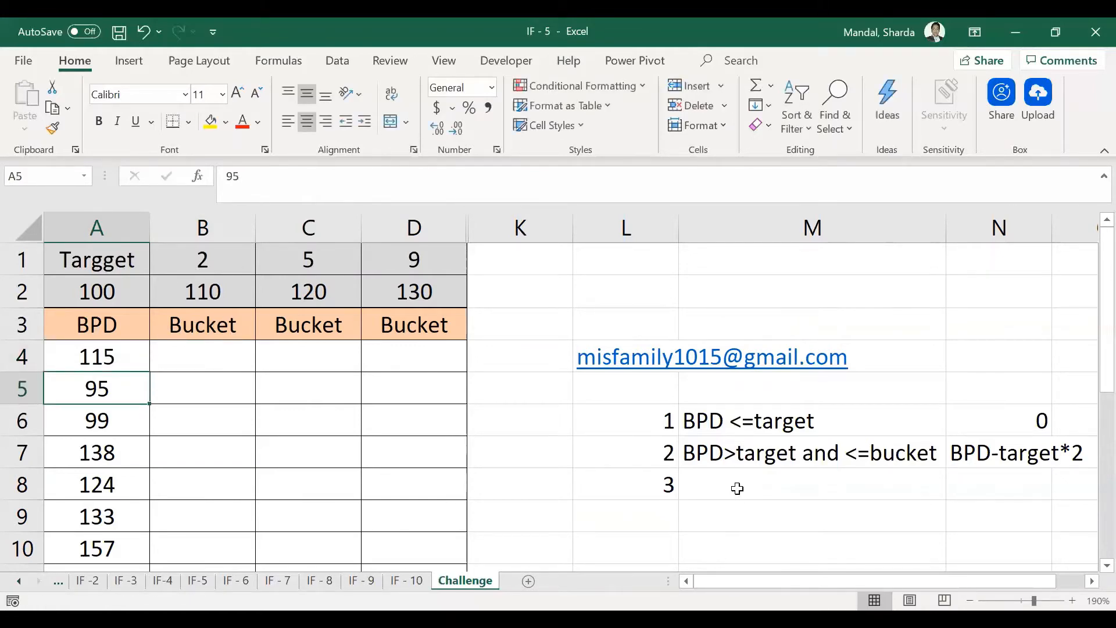
Enter the third condition "BPD>Bucket" in cell M8
left_click(738, 487)
type(">")
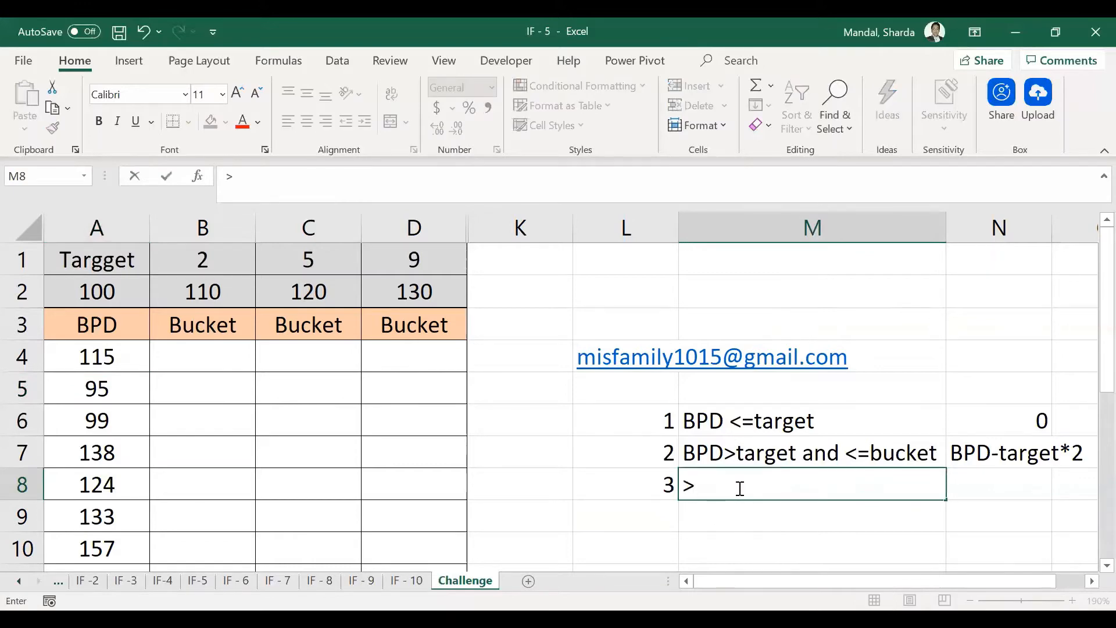
type("Buck")
key("BackSpace")
key("BackSpace")
key("BackSpace")
key("BackSpace")
key("BackSpace")
type("BPD>")
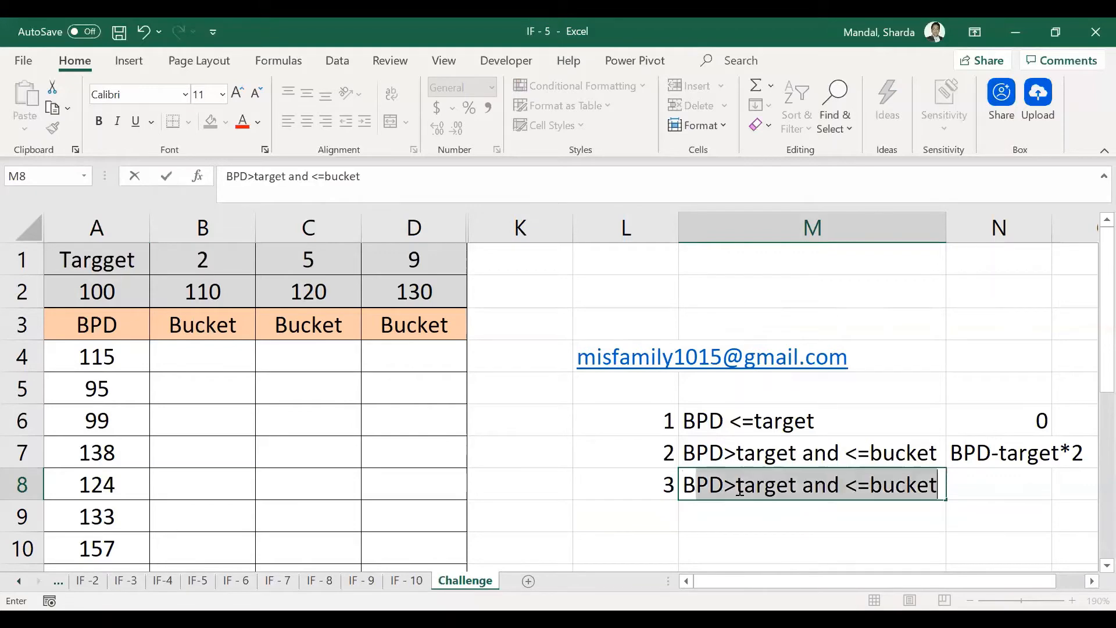
key("BackSpace")
key("BackSpace")
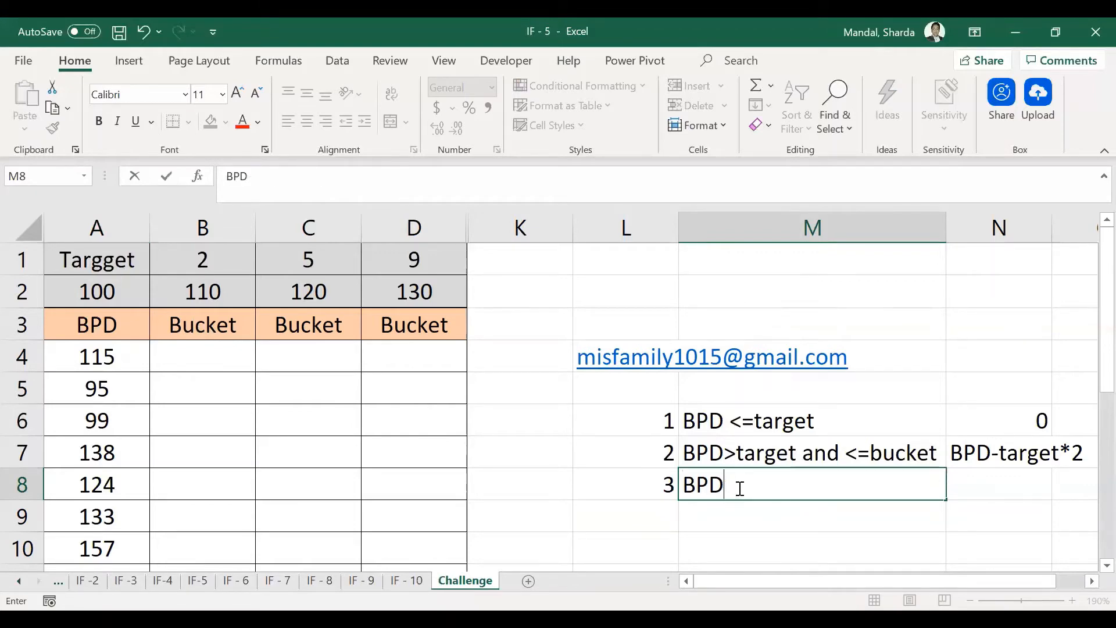
type(">Bucket")
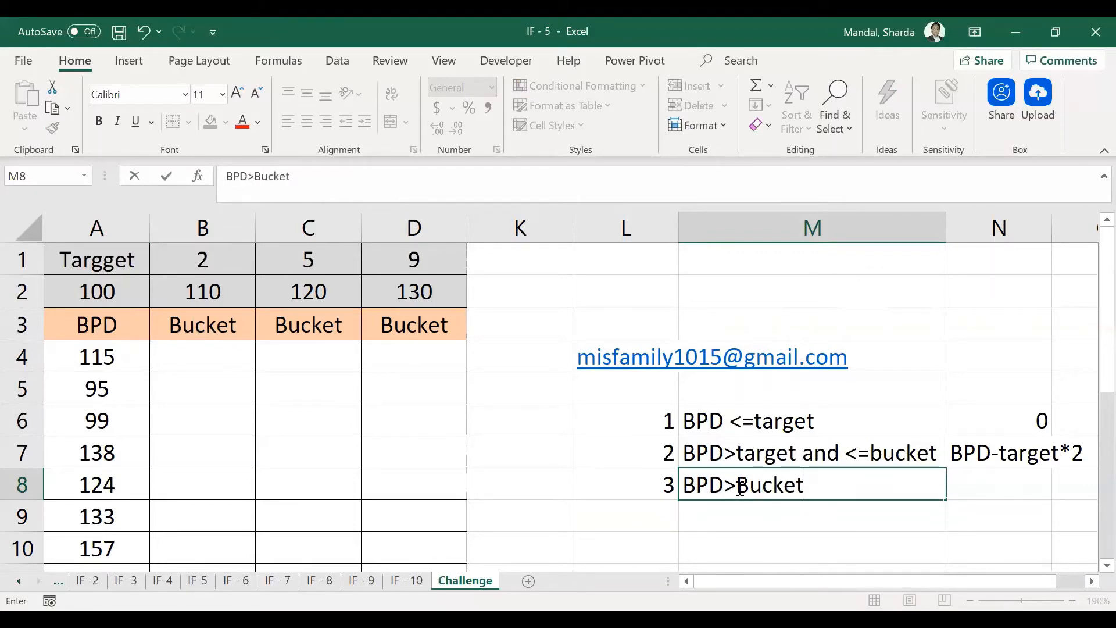
key("Return")
Enter "bucket-bpd*2" in cell N8 as the third condition's result
key("Up")
key("Right")
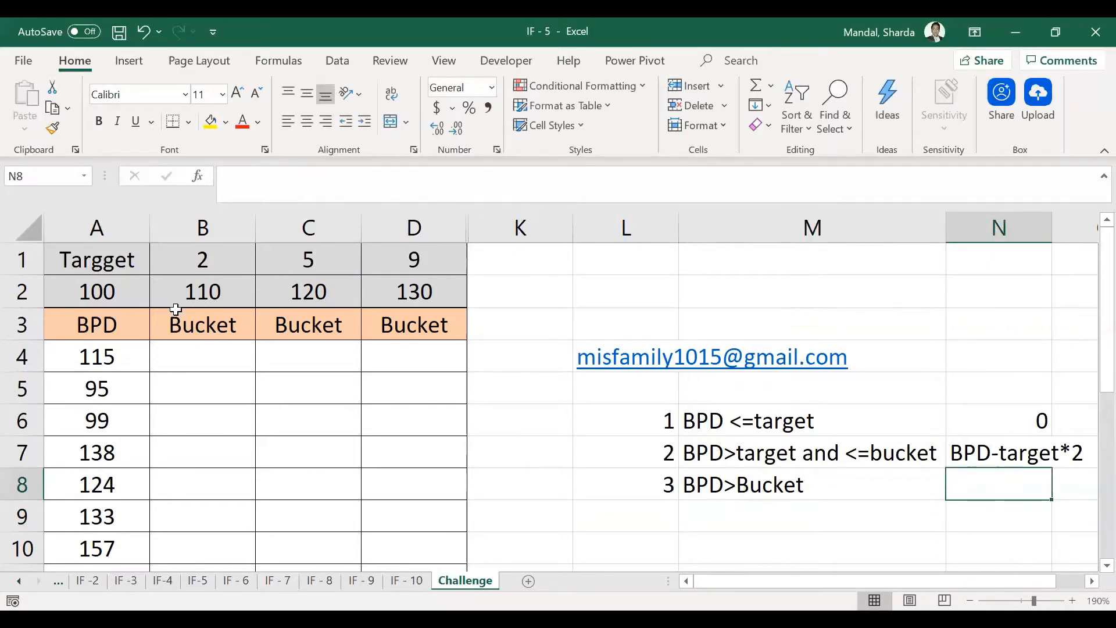
type("b")
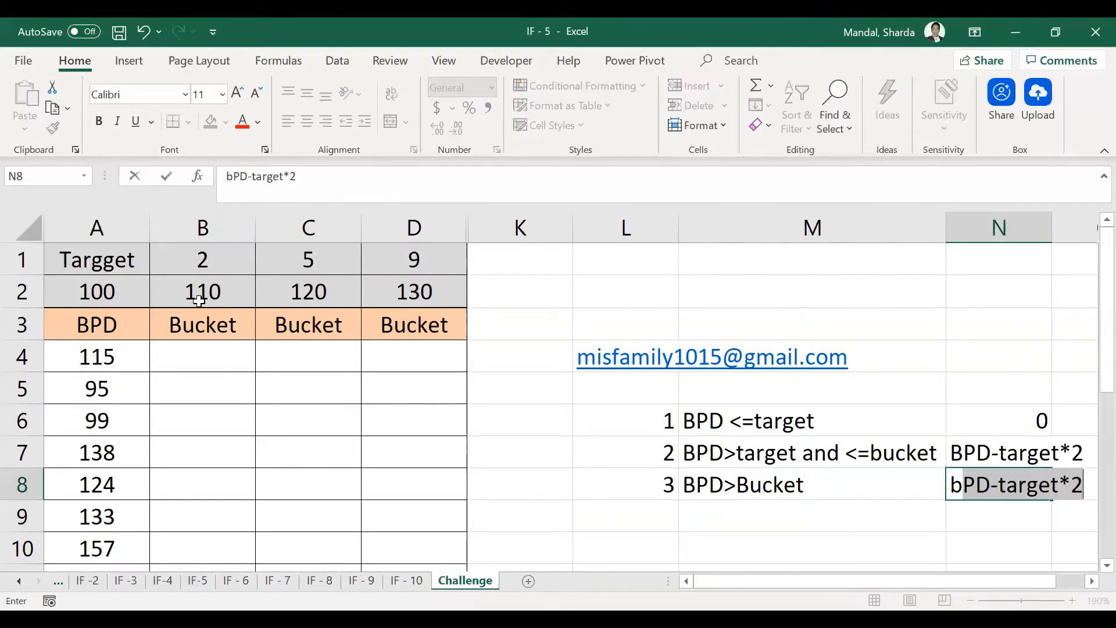
type("ucket-b")
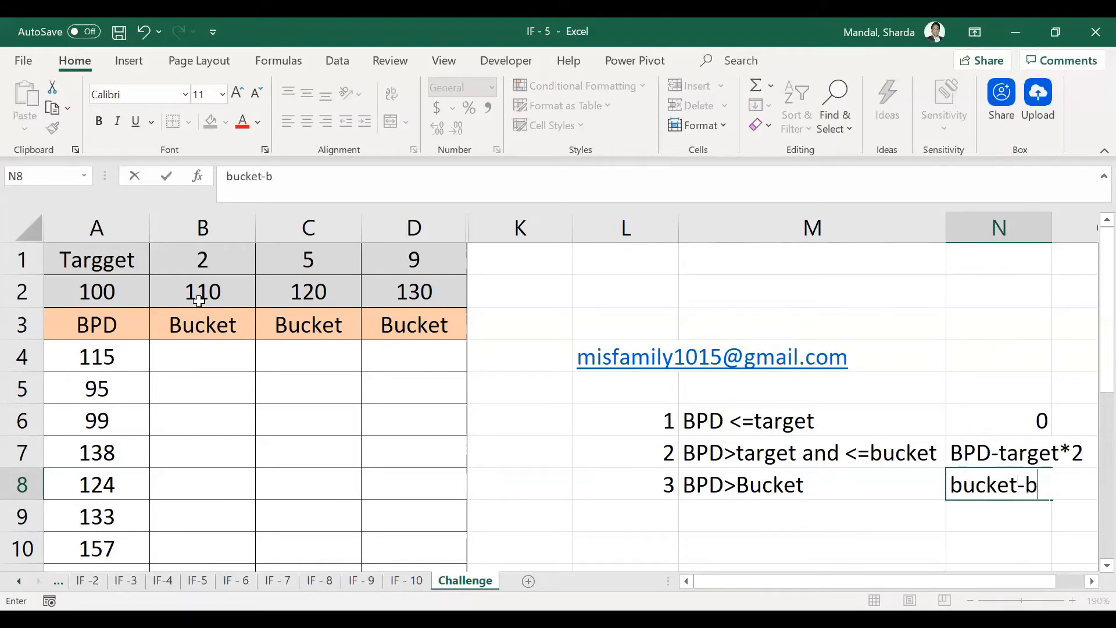
type("pd*2")
key("Return")
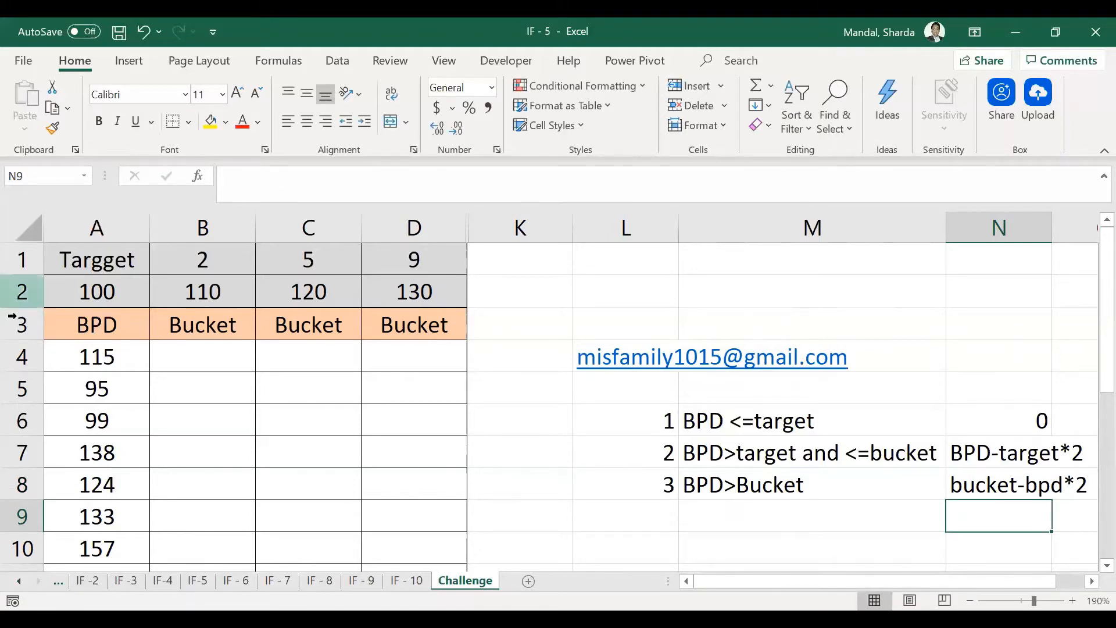
Review the first BPD value in A4 and the blank Bucket cell B4 against the listed conditions
left_click(99, 359)
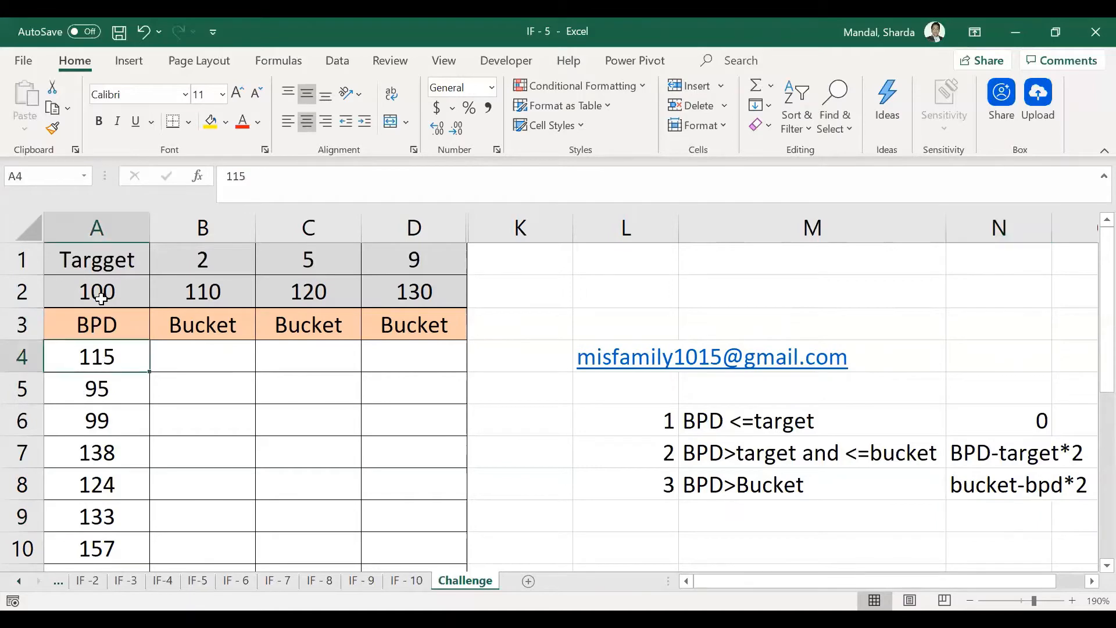
left_click(214, 363)
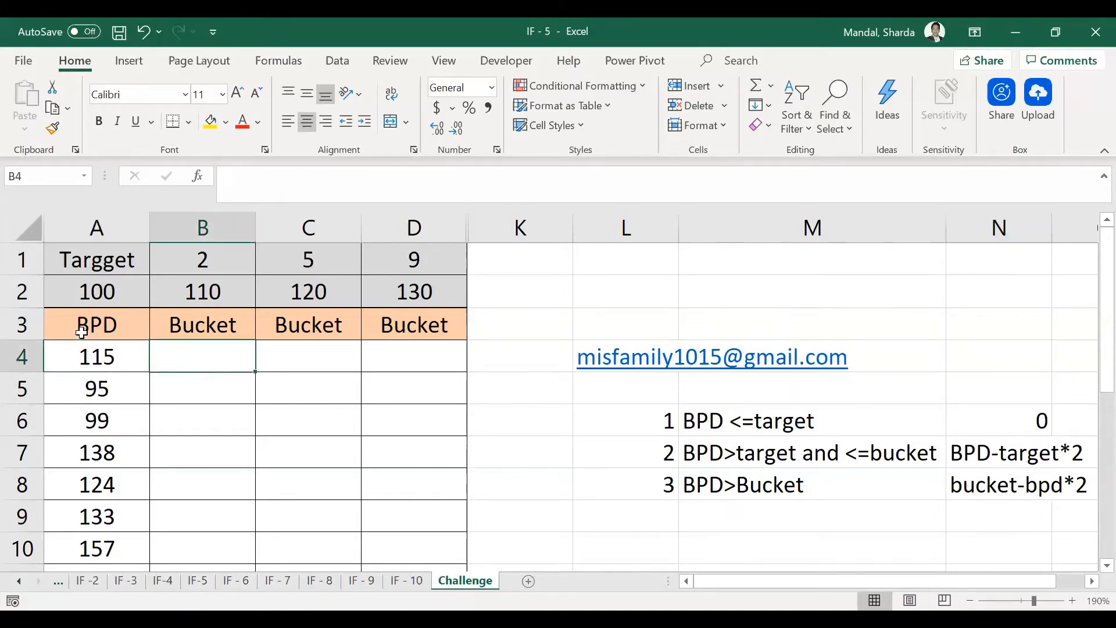
left_click(91, 356)
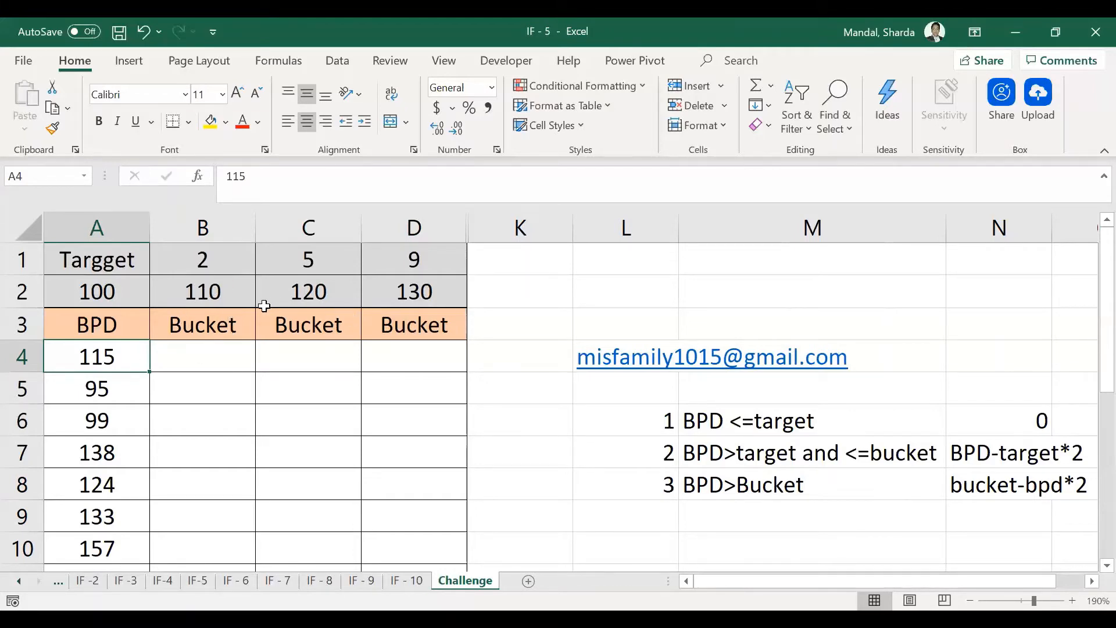
left_click(208, 294)
left_click(118, 295)
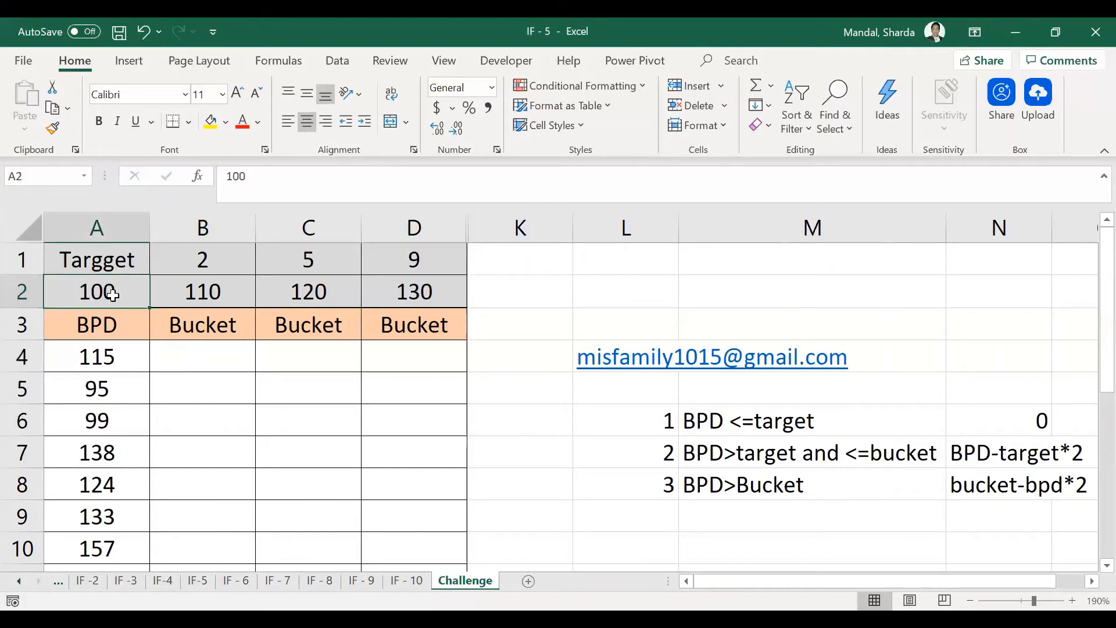
left_click(187, 302)
left_click(105, 297)
Start an IF formula in the first Bucket cell, B4, that tests A4<=A2 and returns 0 when true
left_click(201, 346)
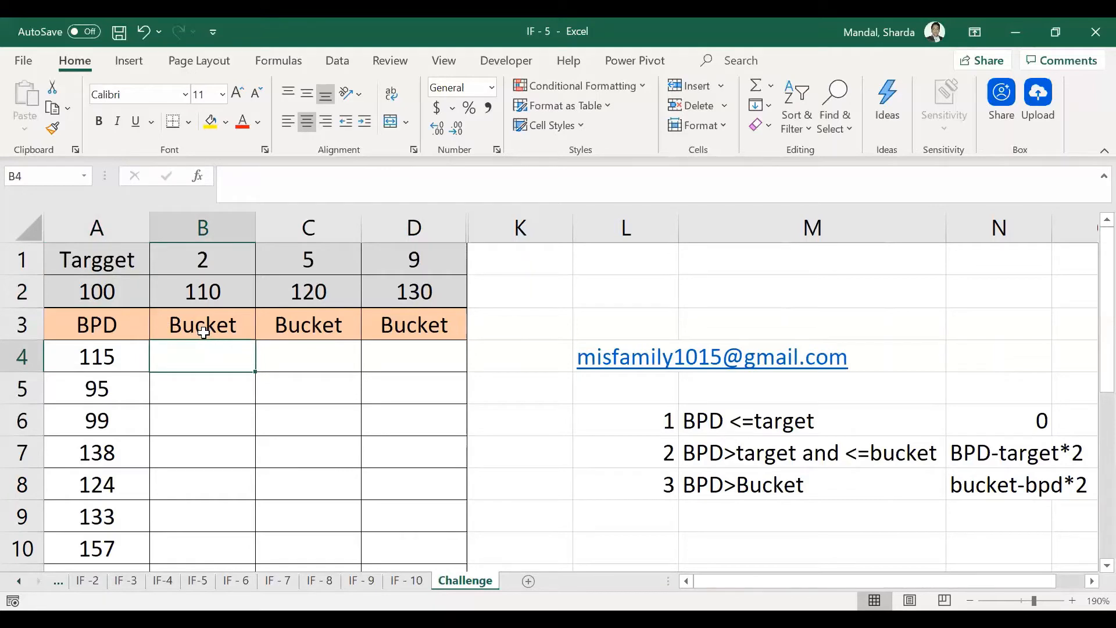
type("=i")
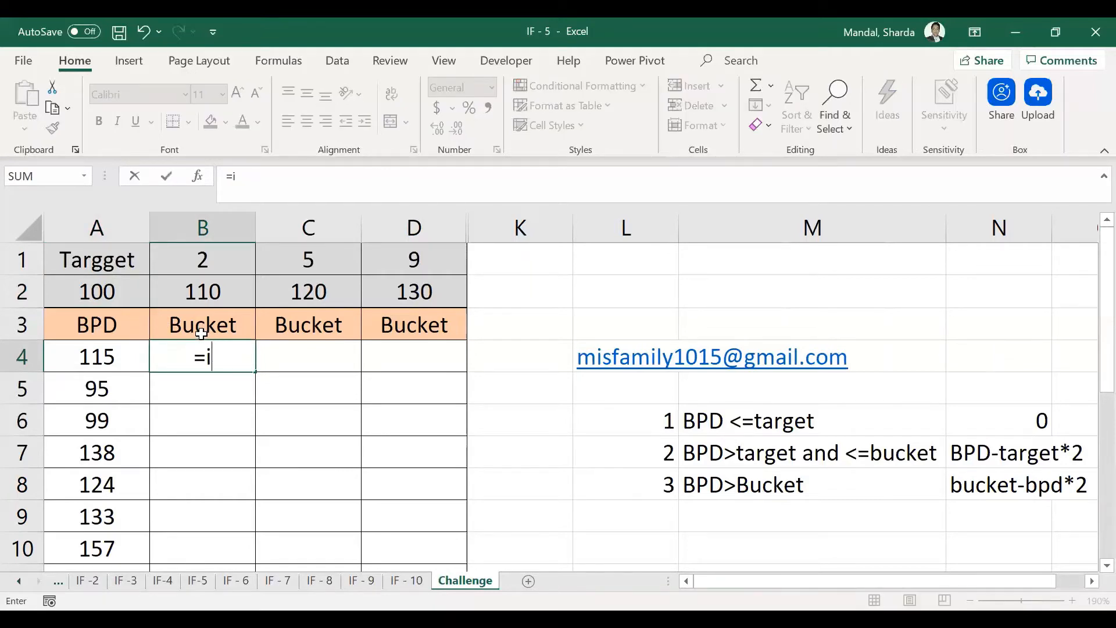
key("Tab")
key("Left")
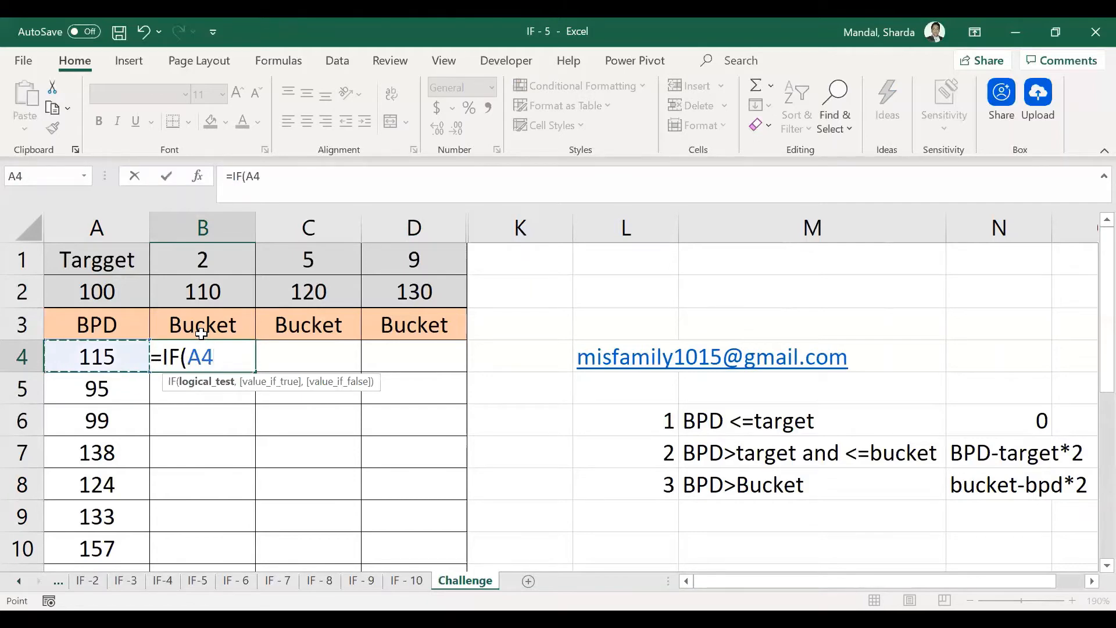
type("<=")
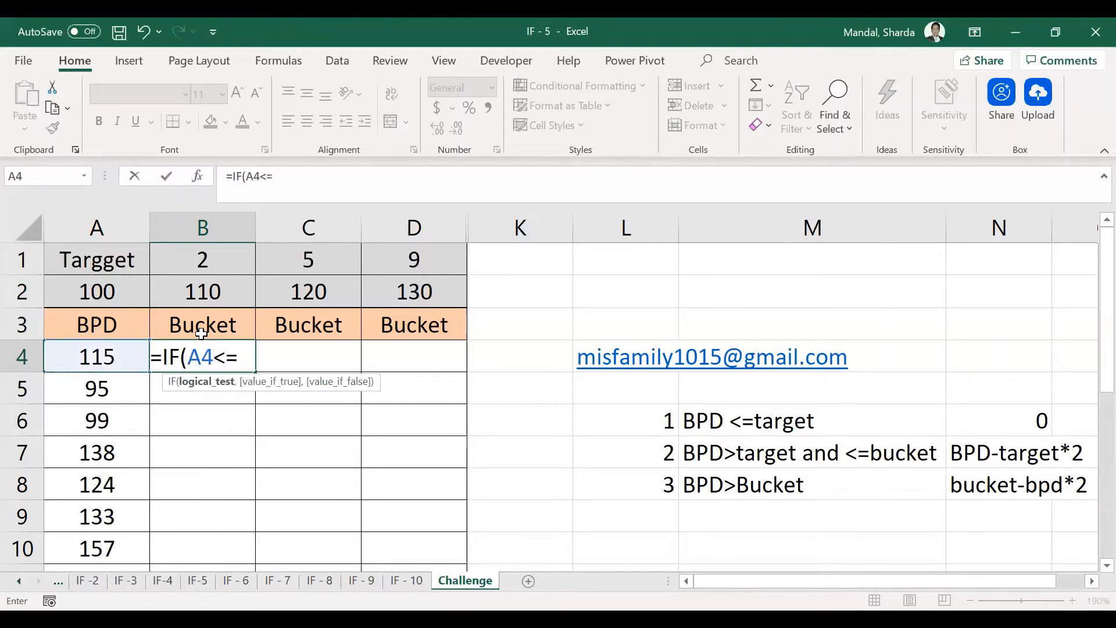
key("Up")
key("Up")
key("Left")
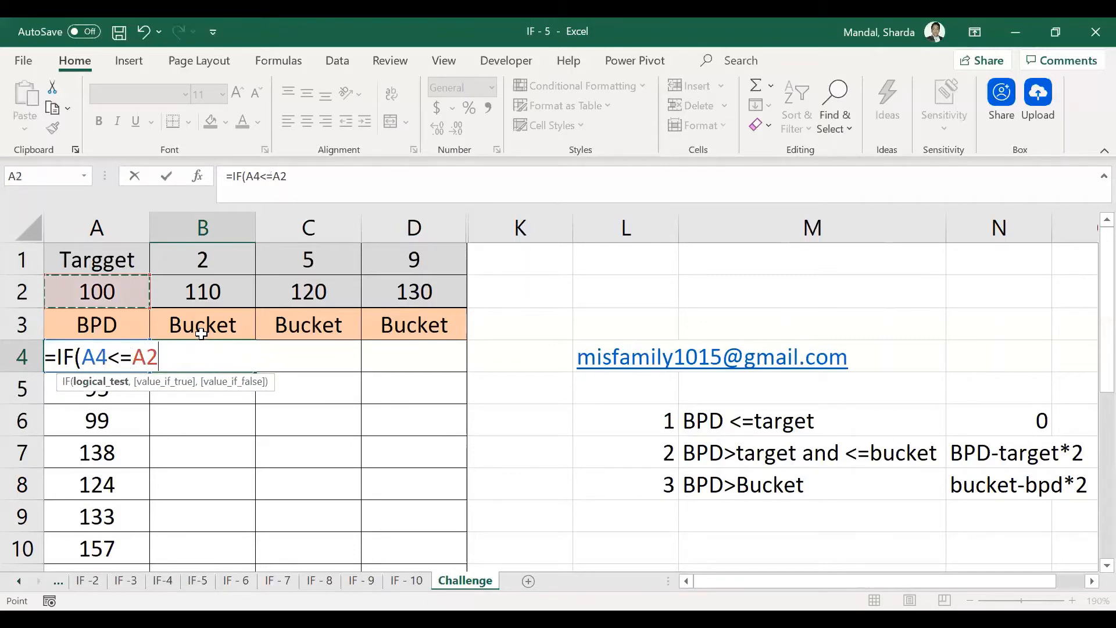
type(",0")
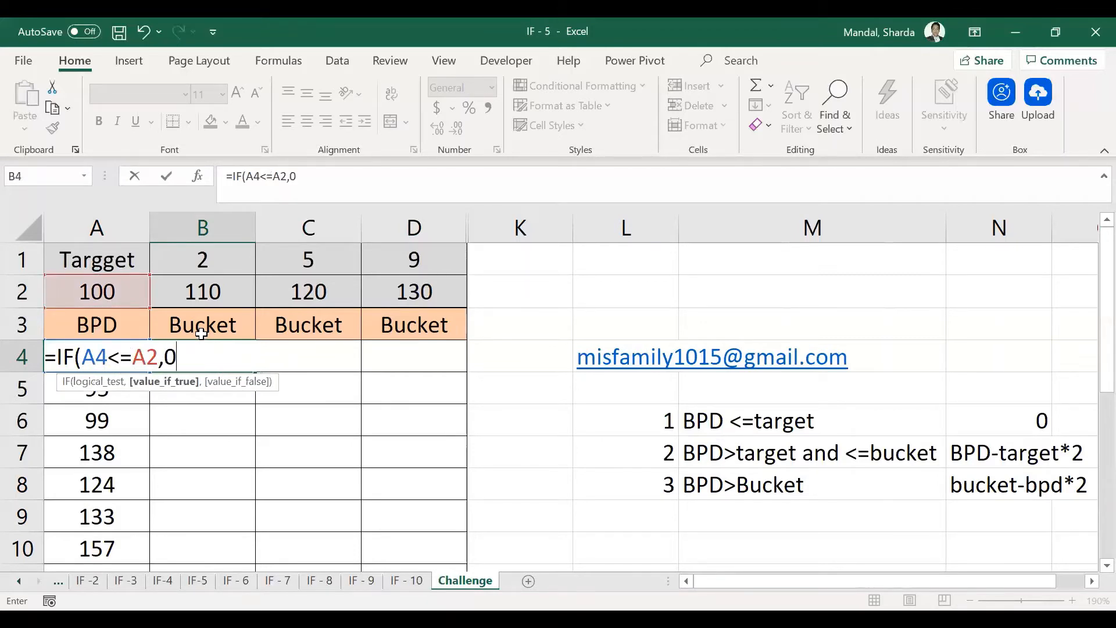
type(",")
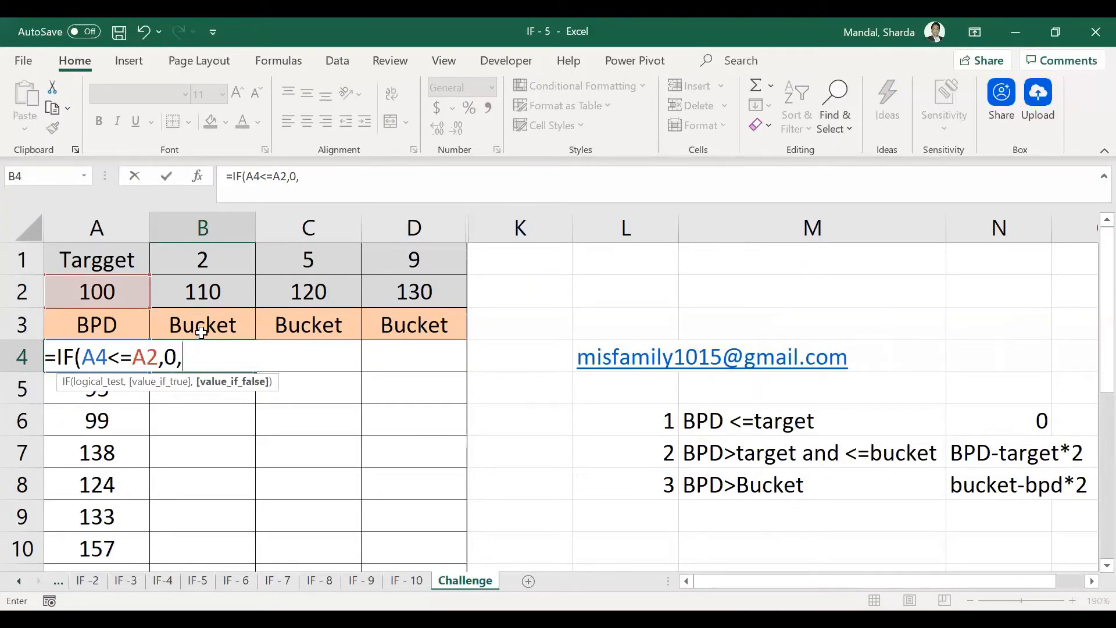
Nest a second IF in the B4 formula as the false result, with the test AND(A4>A2,A4<=B2)
type("IF(")
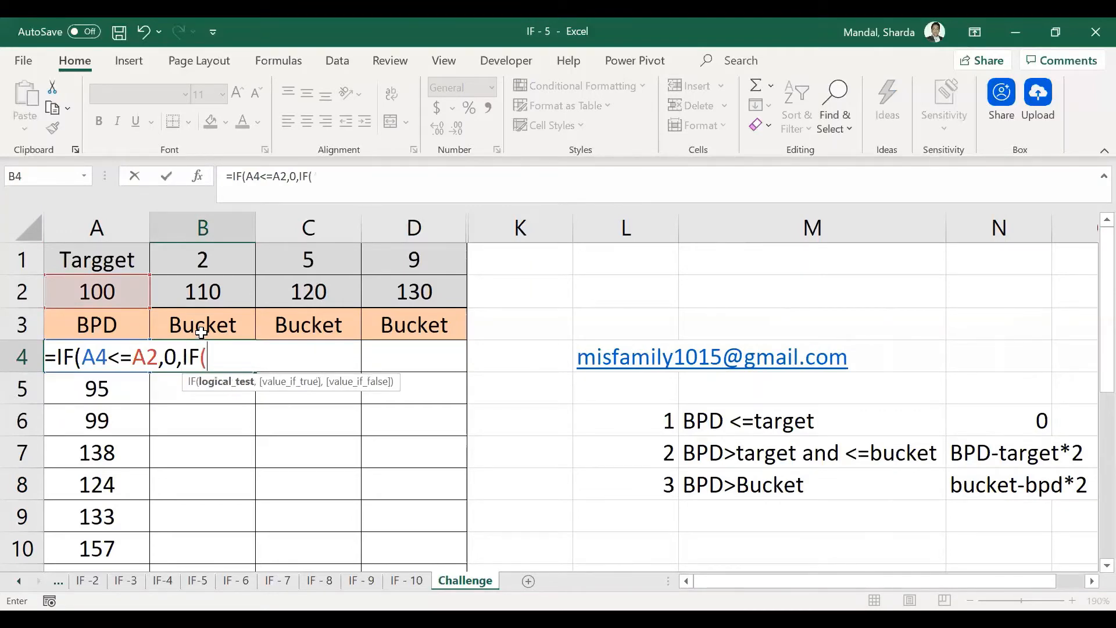
type("AND(")
key("Left")
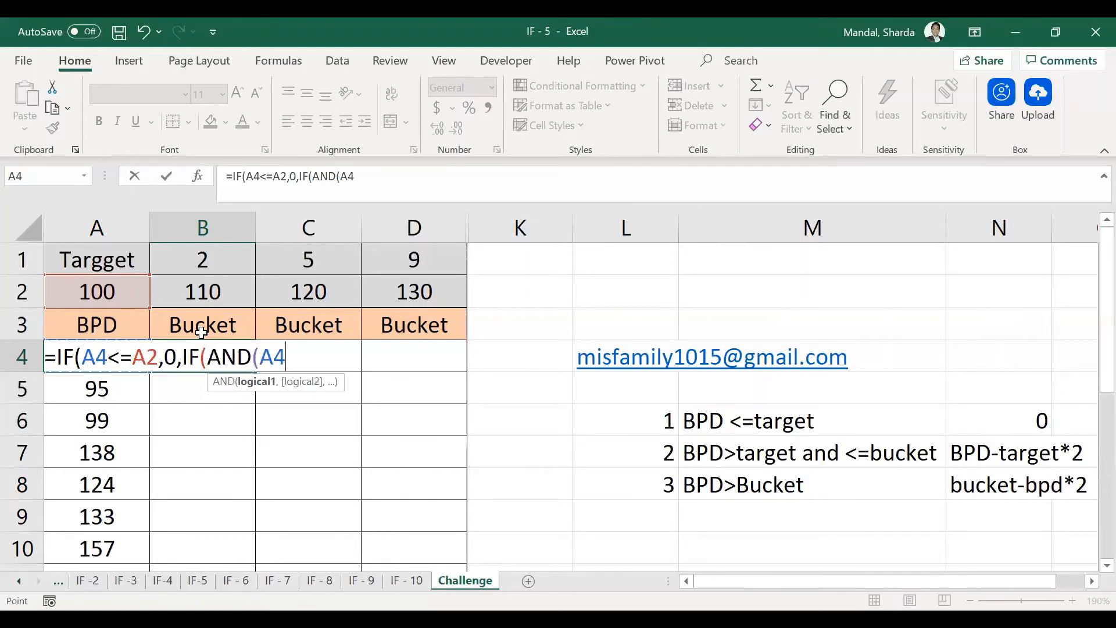
type(">")
key("Up")
key("Up")
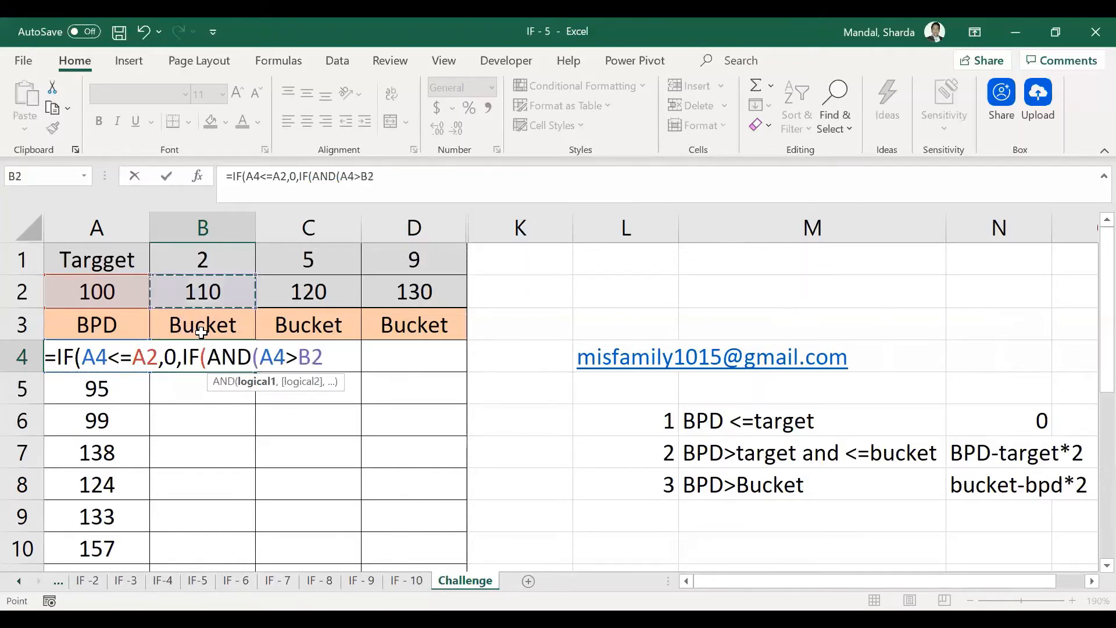
key("Left")
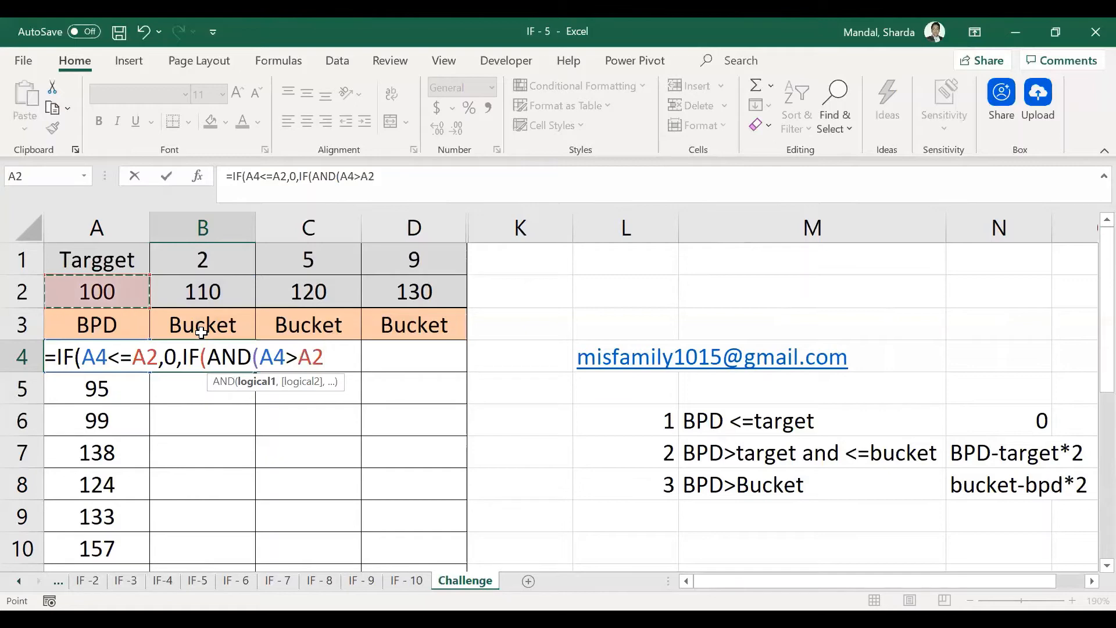
type(",")
key("Left")
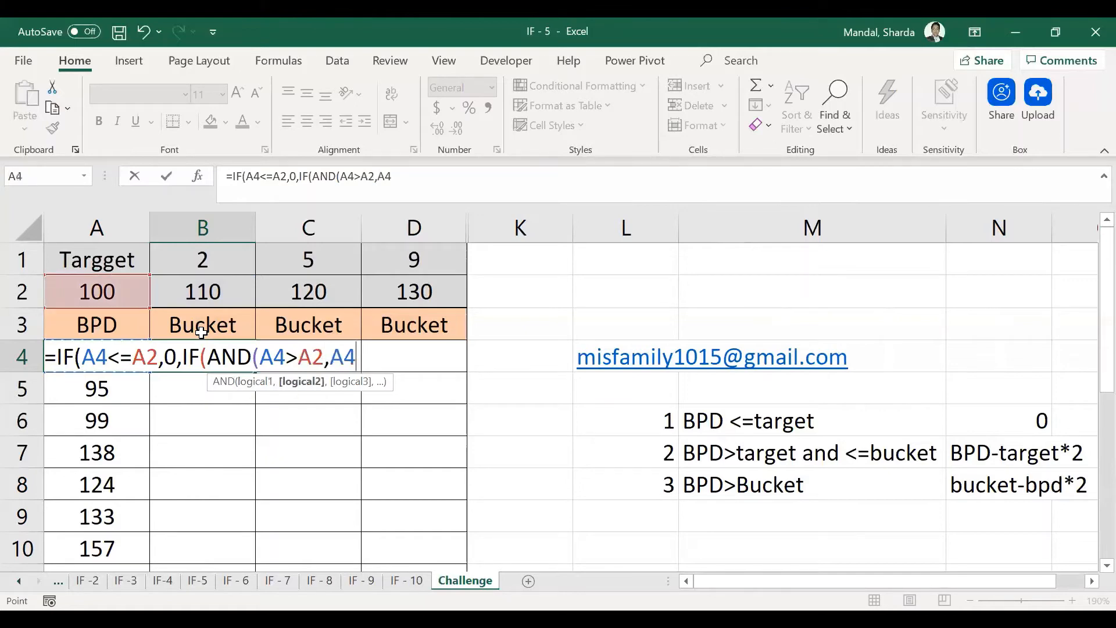
type("<=")
key("Up")
key("Up")
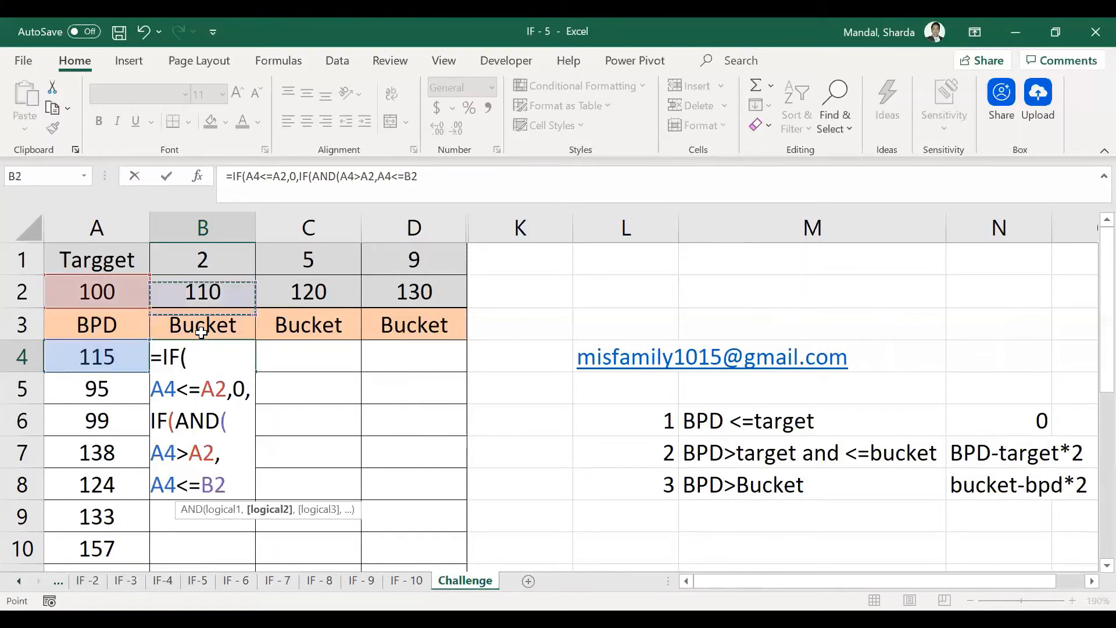
key("Up")
key("Down")
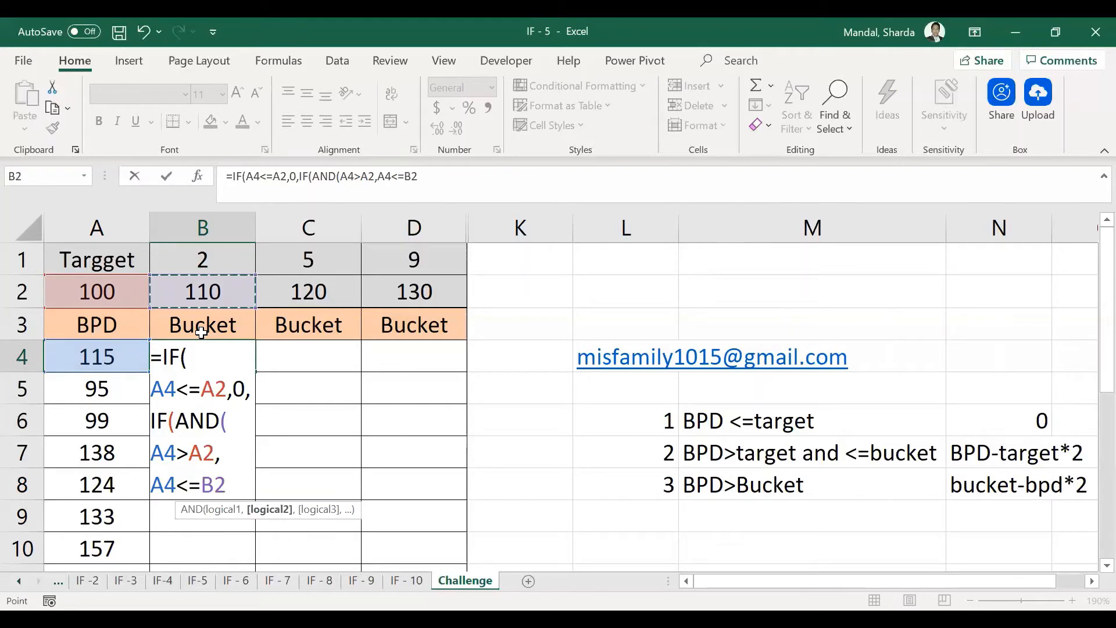
type("),(")
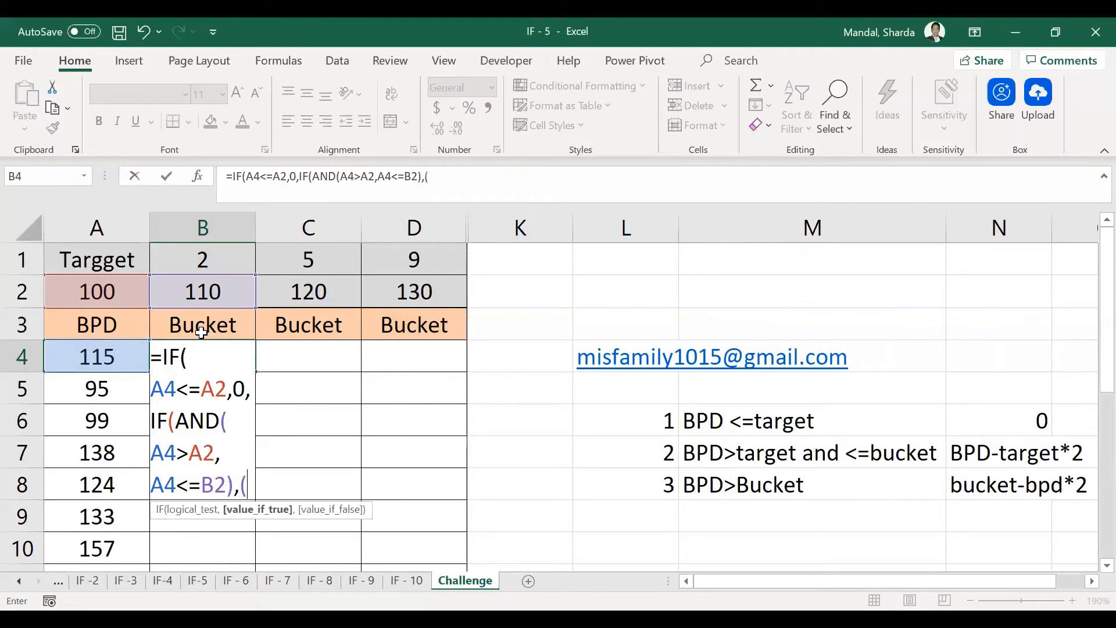
Give the nested IF the value-if-true (A4-A2)*B1
key("Left")
type("-")
key("Up")
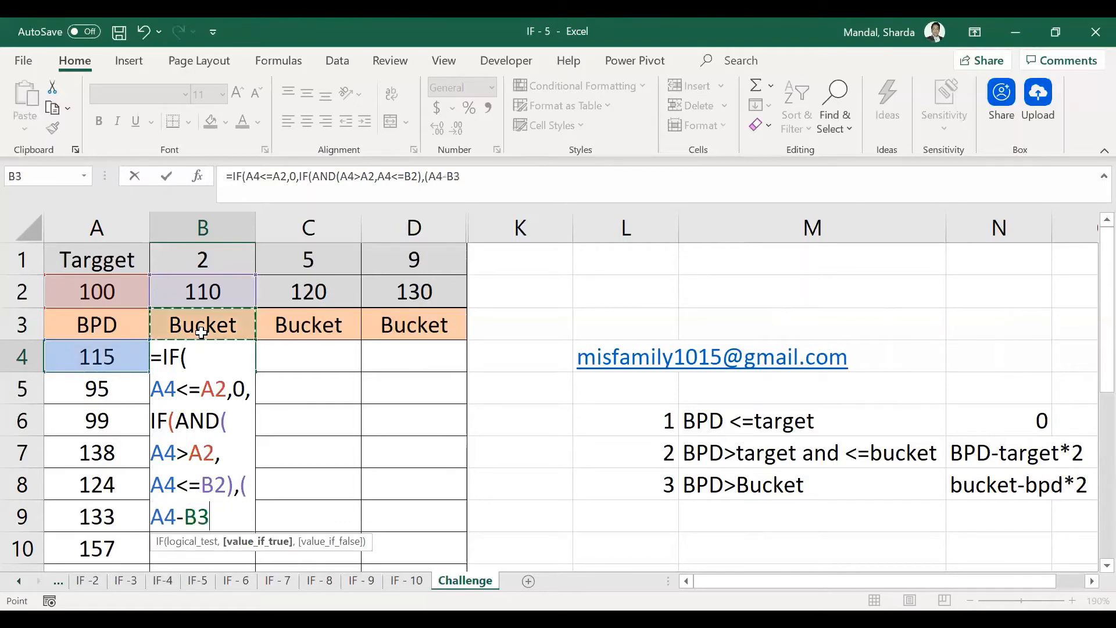
key("Up")
key("Up")
key("Down")
key("Left")
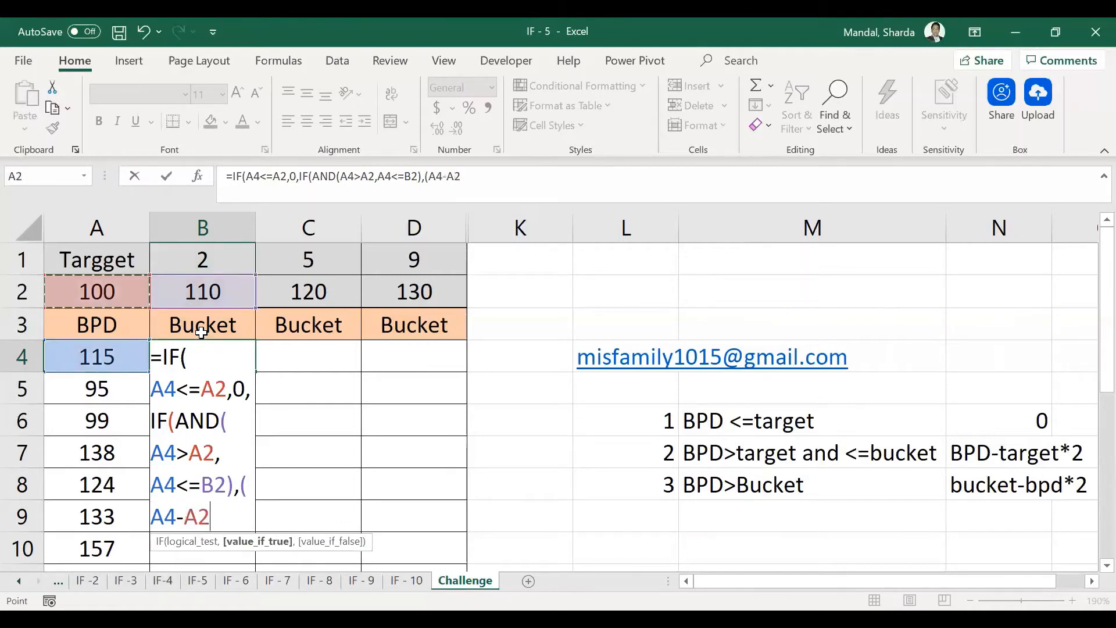
type(")*")
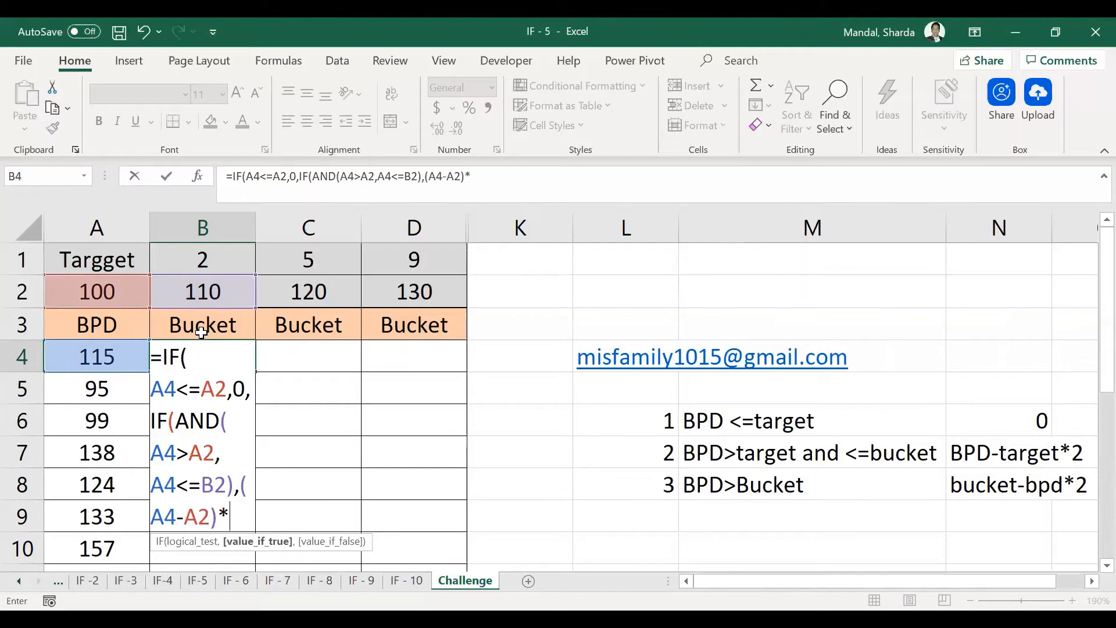
left_click(198, 259)
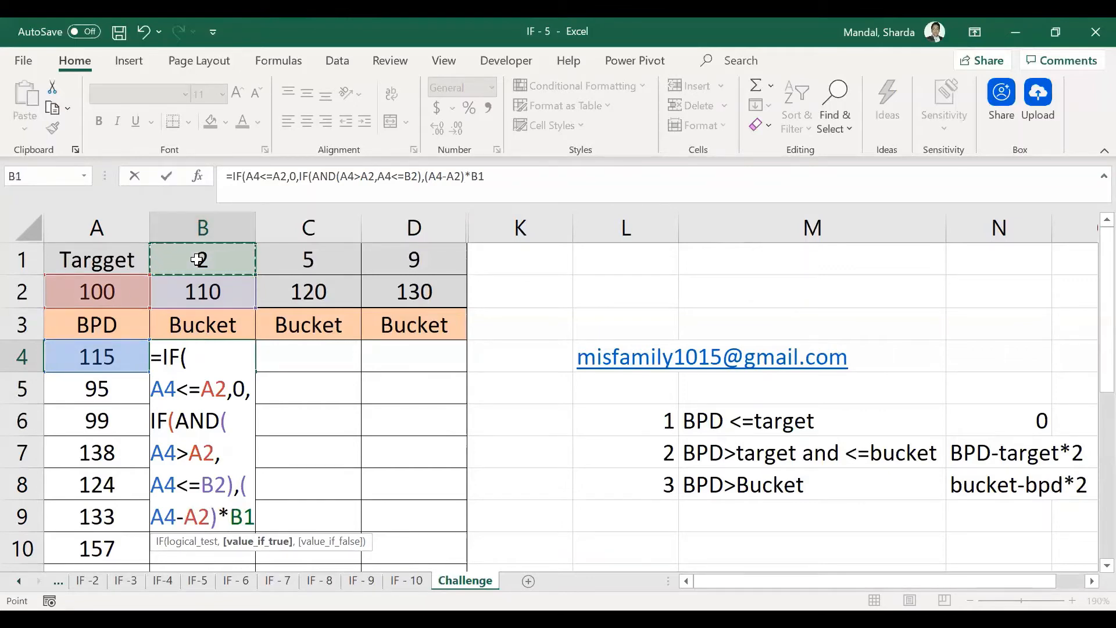
type(",")
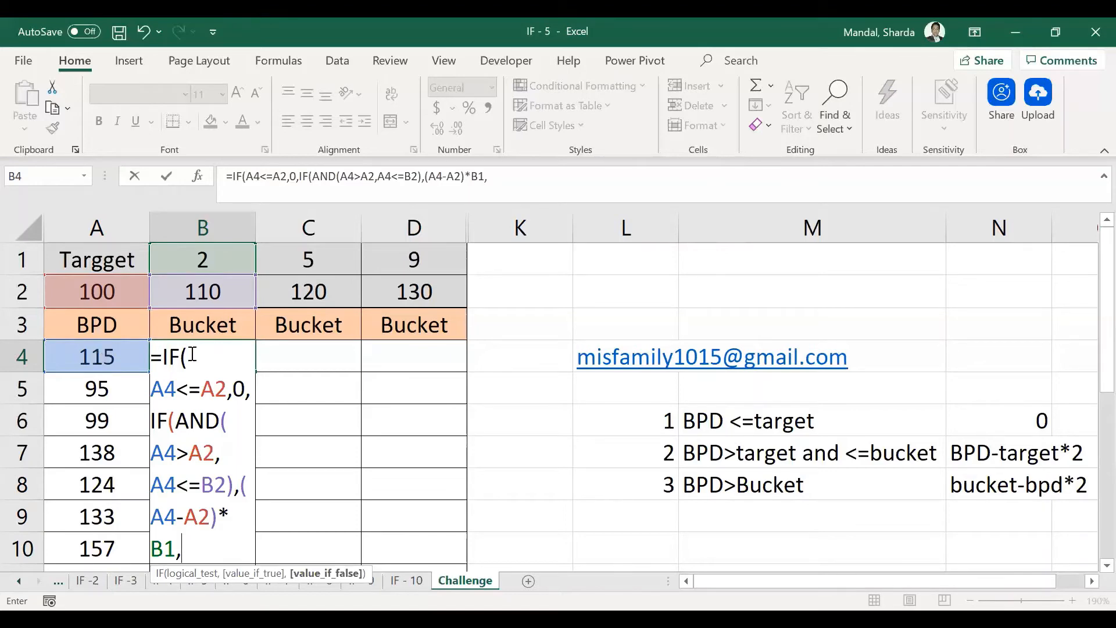
Give the nested IF the value-if-false (B2-A2)*B1 and complete the B4 formula
type("(")
left_click(213, 291)
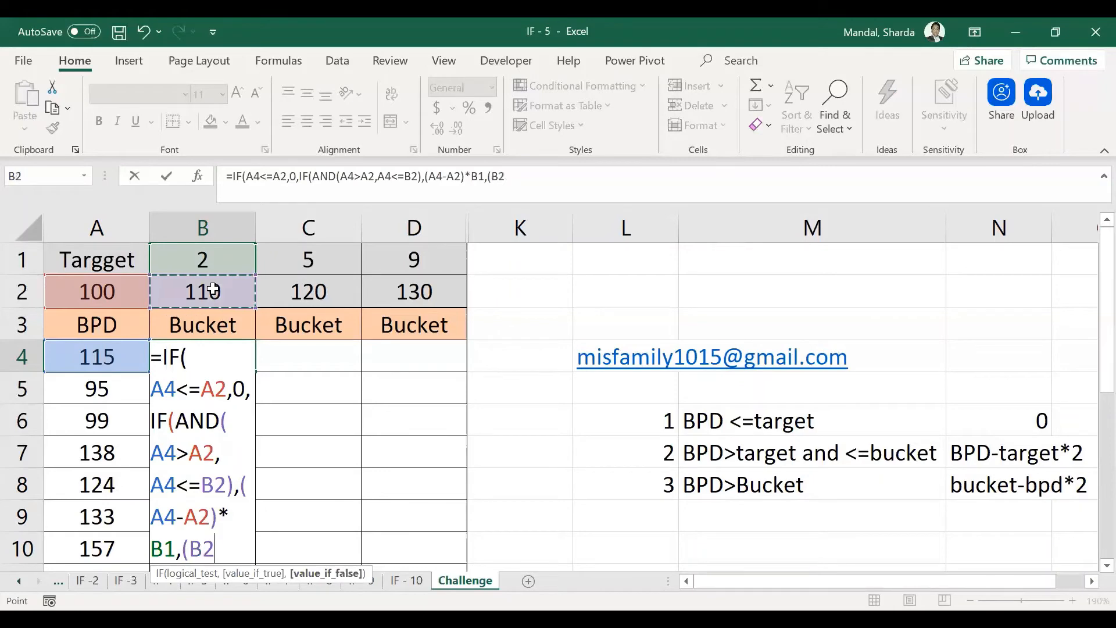
type("-")
left_click(112, 284)
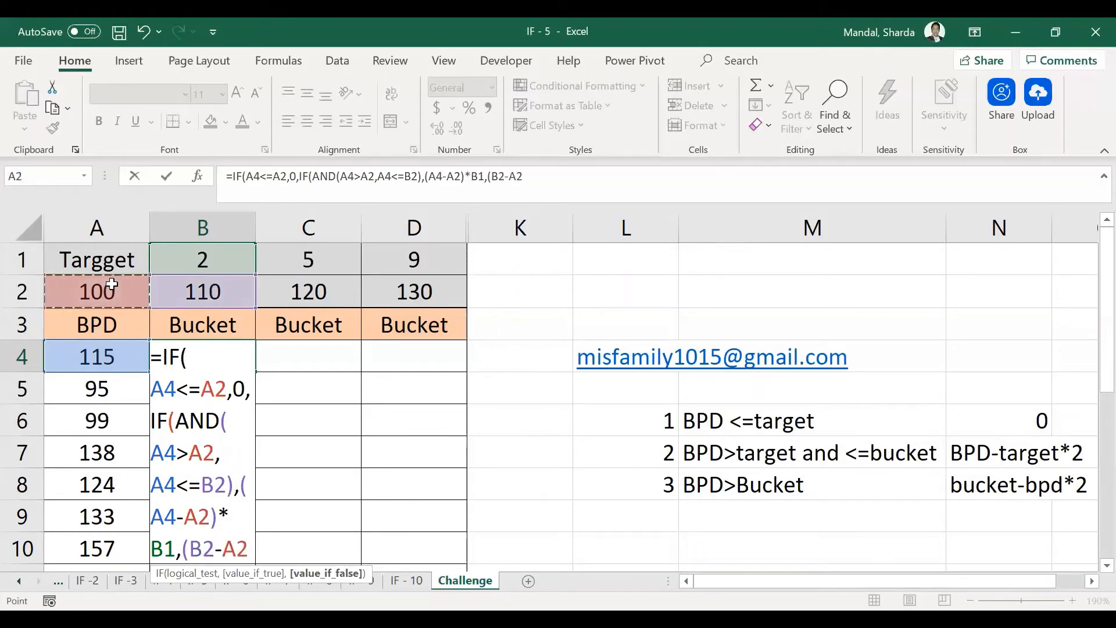
type(")*")
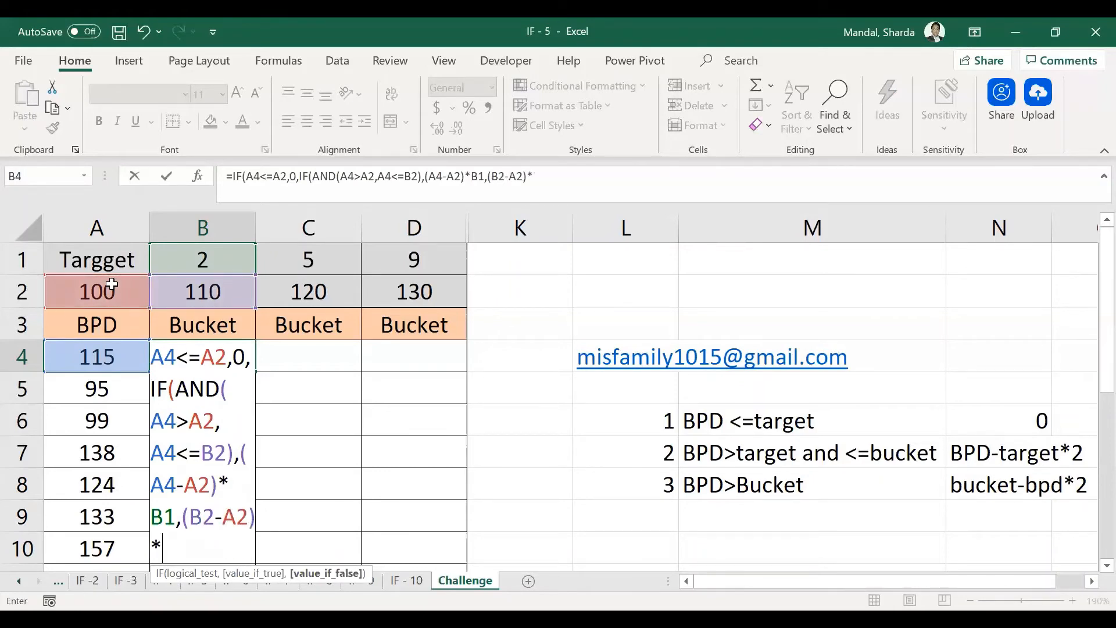
left_click(165, 259)
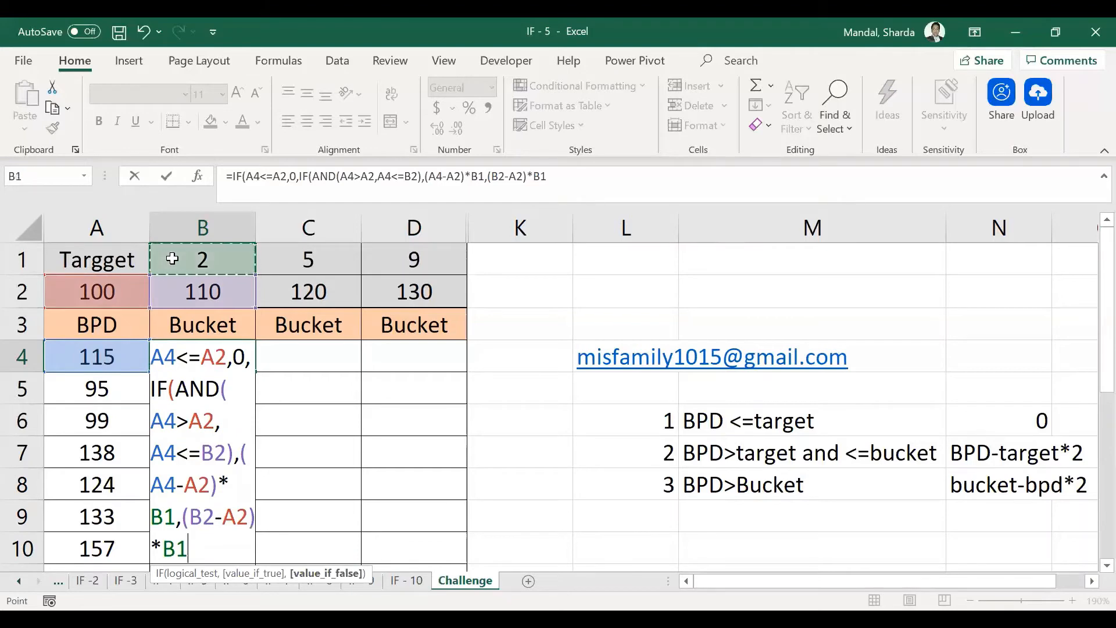
type(")")
key("Return")
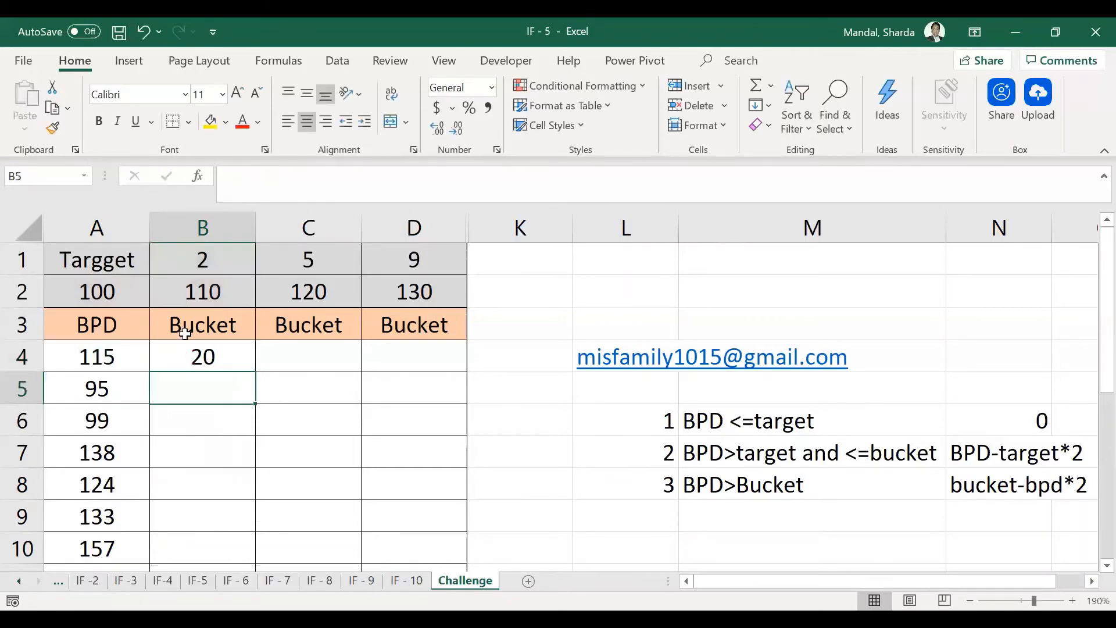
Unhide the columns between D and K and zoom the sheet out to 175% to show the whole table
left_click(230, 354)
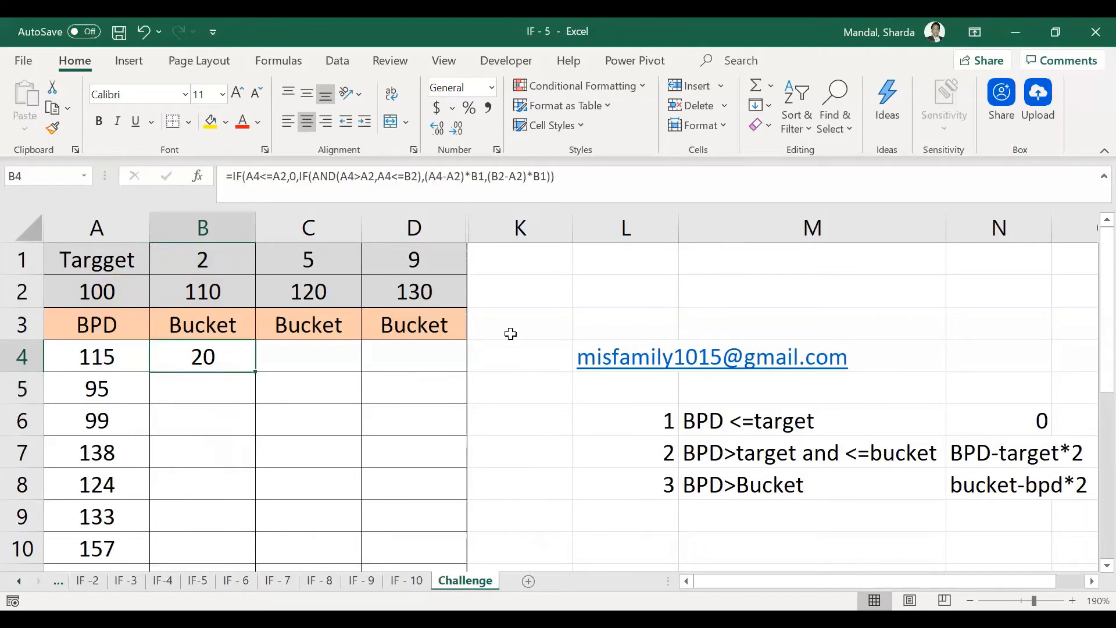
left_click(450, 232)
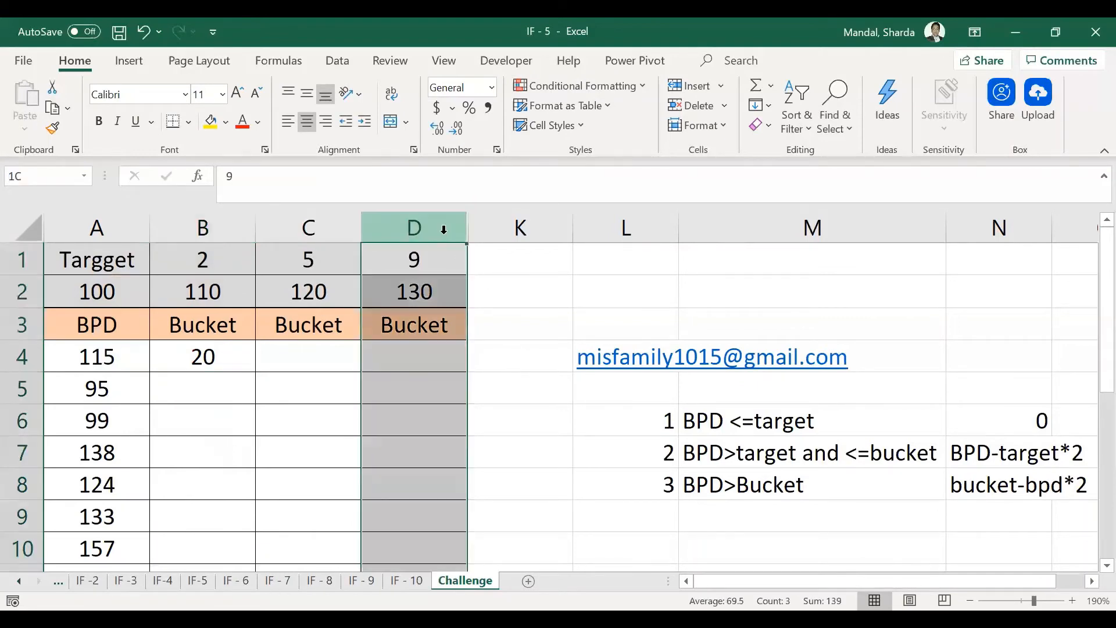
left_click(511, 216, "shift")
right_click(512, 220)
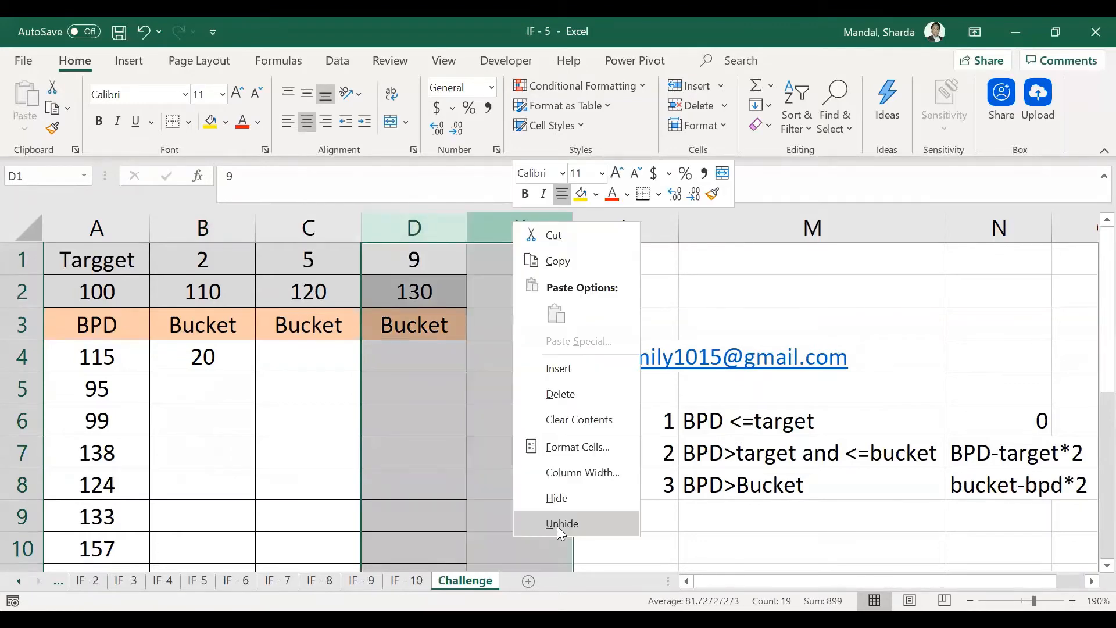
left_click(557, 526)
left_click(349, 355)
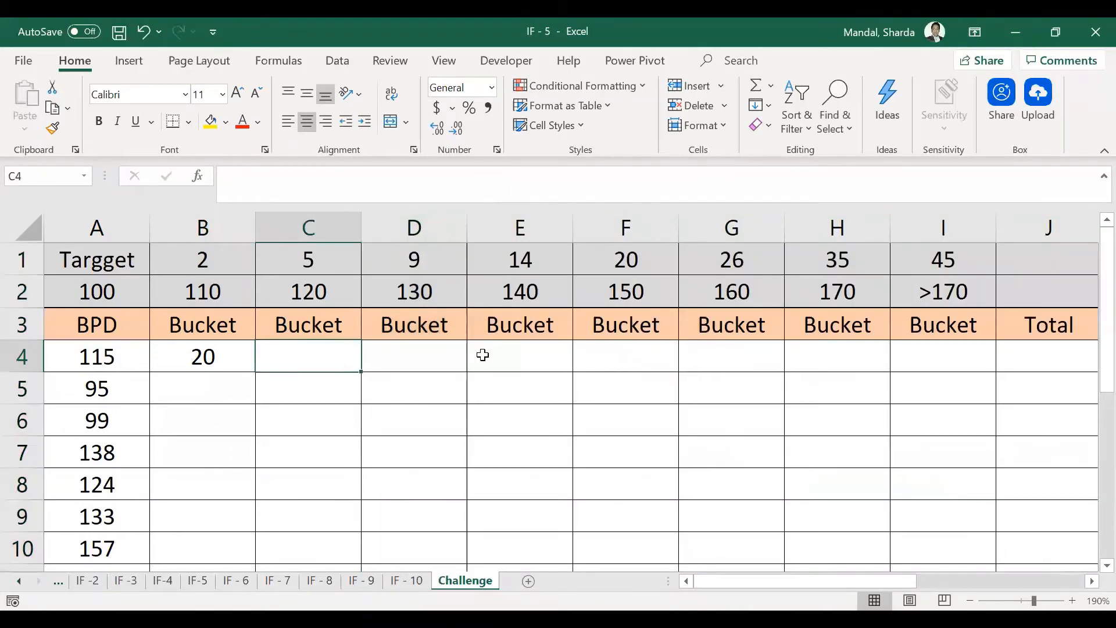
scroll(483, 354, "down", 1)
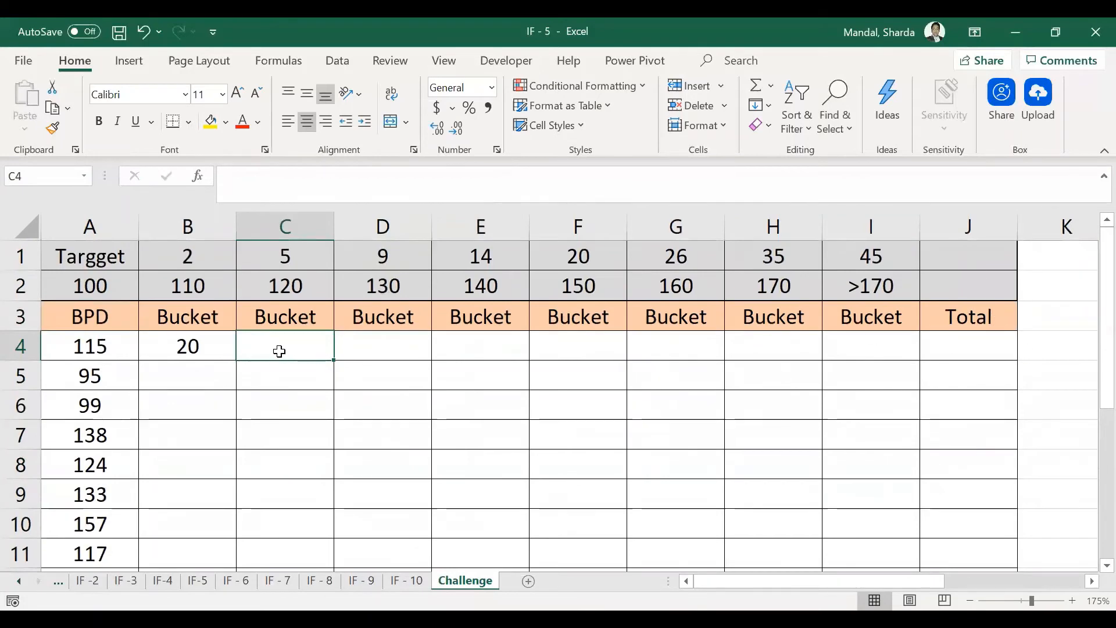
Enter =SUM(B4:I4) in the first Total cell, J4, to add up the row's buckets
left_click(972, 351)
type("=")
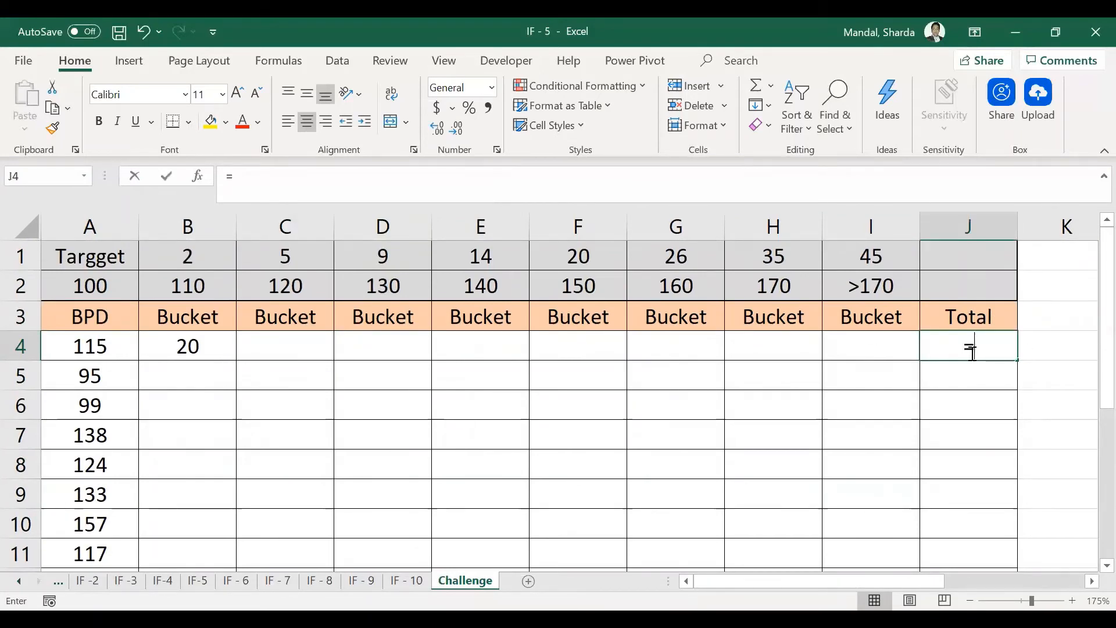
type("SUM(")
key("Left")
key("ctrl+shift+Left")
type(")")
key("Return")
key("Up")
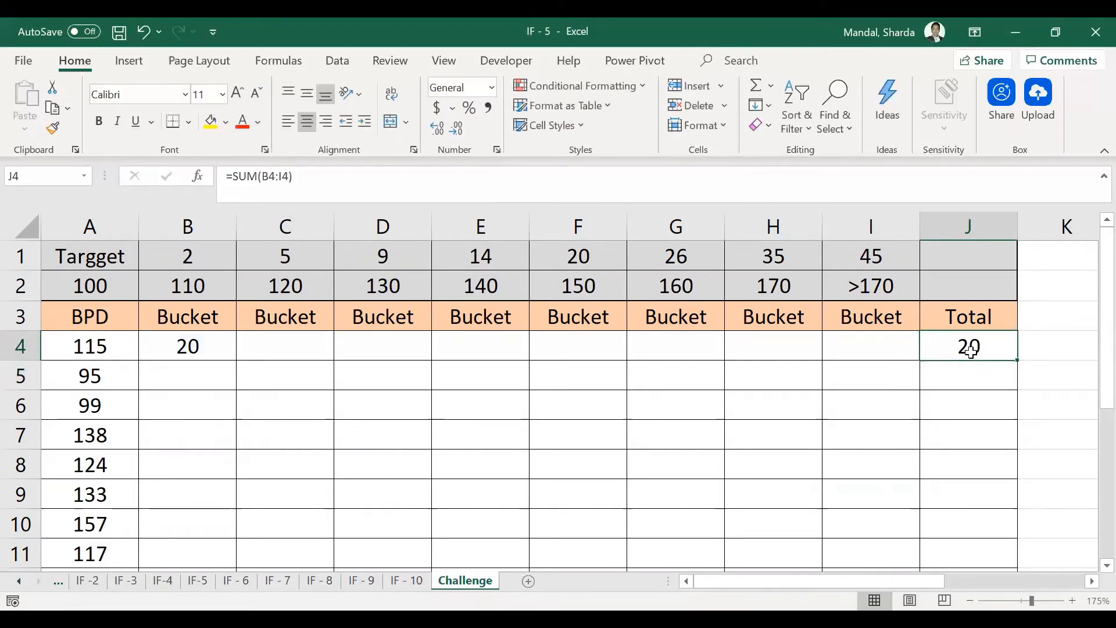
Copy the J4 sum formula down the Total column from J5 for the remaining BPD rows
key("ctrl+c")
key("Down")
key("shift+Down")
key("shift+Down")
key("shift+Down")
key("shift+Down")
key("shift+Down")
key("shift+Down")
key("shift+Down")
key("shift+Down")
key("shift+Down")
key("shift+Down")
key("shift+Down")
key("shift+Down")
key("shift+Down")
key("shift+Down")
key("shift+Down")
key("shift+Down")
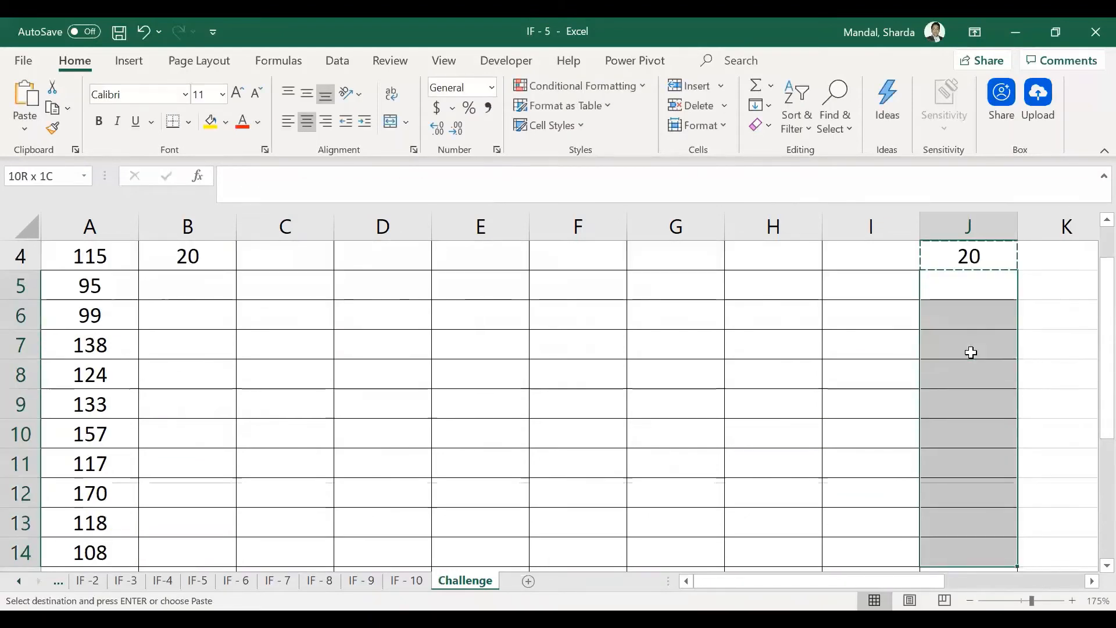
key("Return")
key("Up")
key("Up")
key("Up")
key("Up")
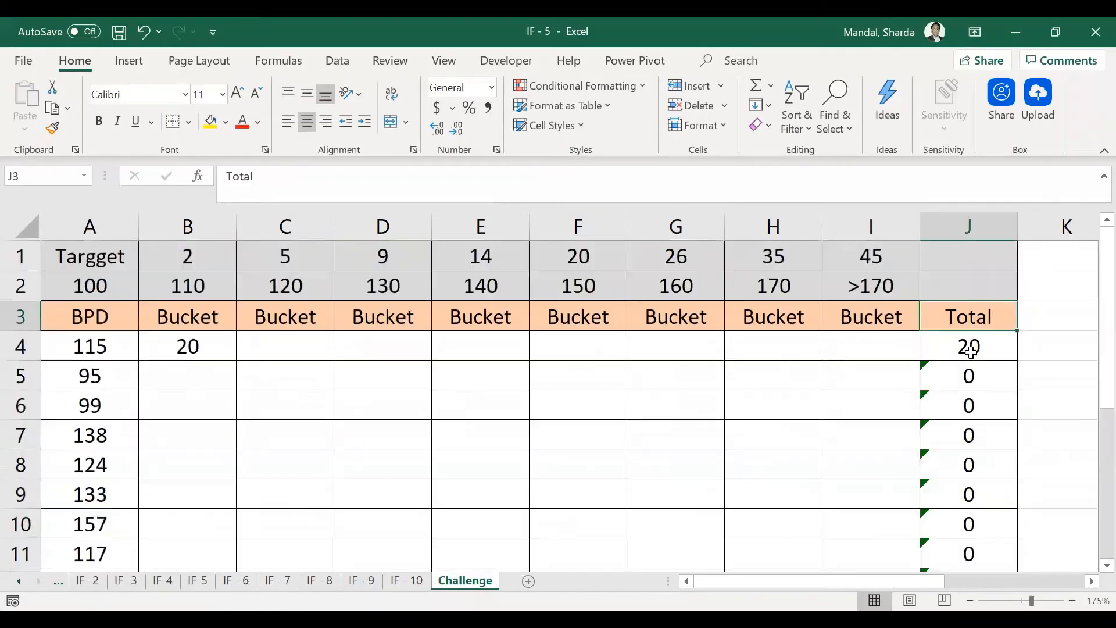
Return to the first Bucket cell, B4, and review its nested IF formula
key("Left")
key("Left")
key("Left")
key("Left")
key("Left")
key("Left")
key("Left")
key("Left")
key("Left")
key("Down")
key("Down")
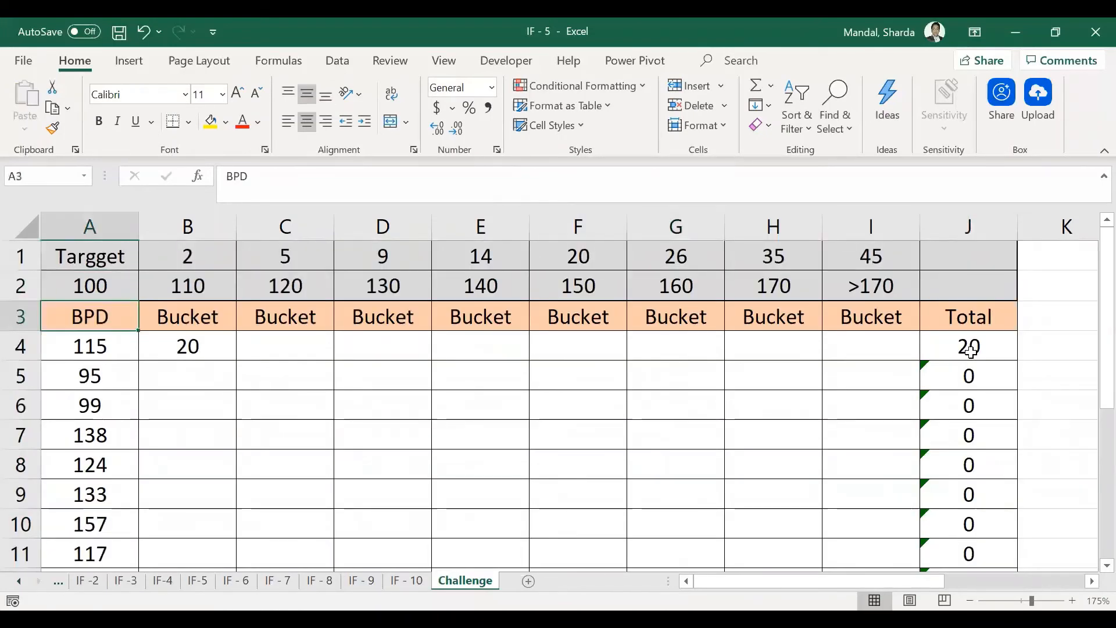
key("Right")
key("Down")
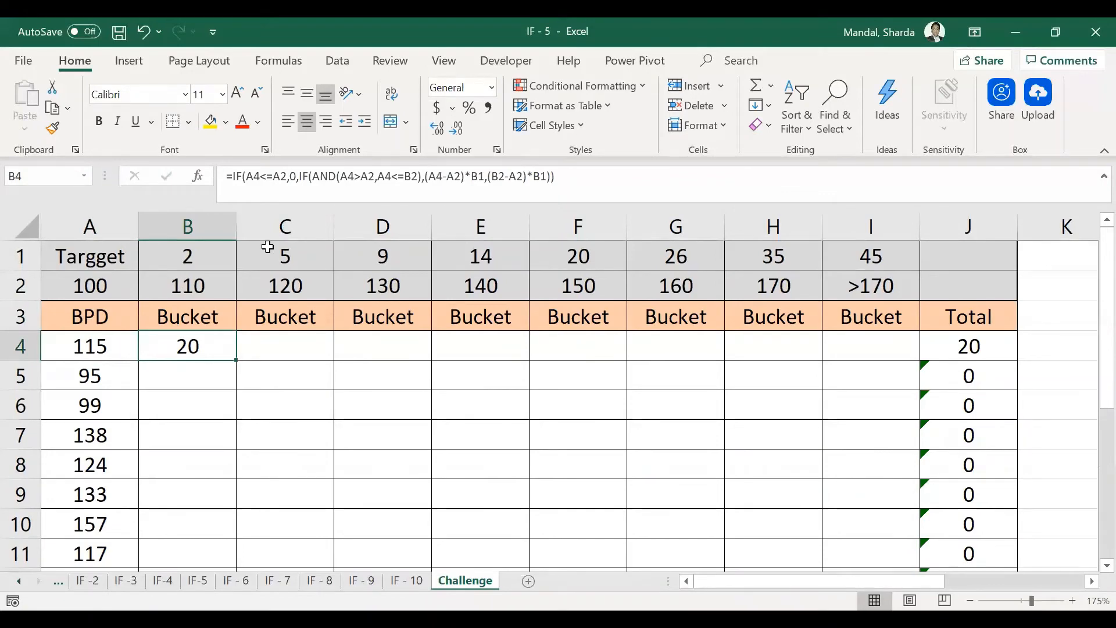
Examine the BPD values from A4 down to A10 and the target value in A2 that the bucket formula refers to
left_click(104, 346)
left_click_drag(104, 346, 83, 511)
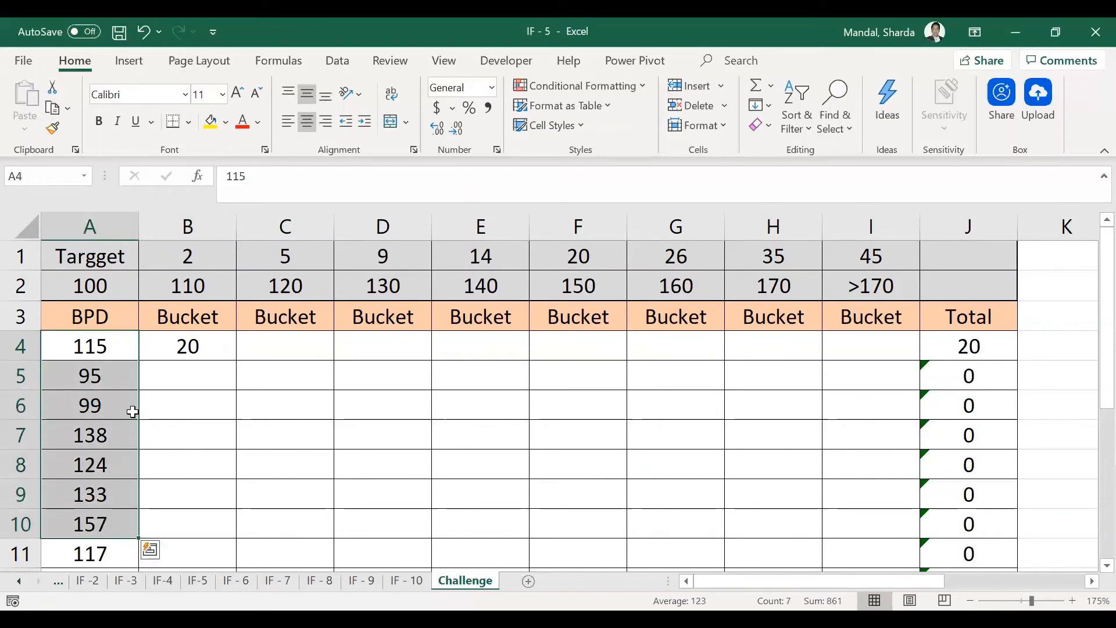
double_click(108, 283)
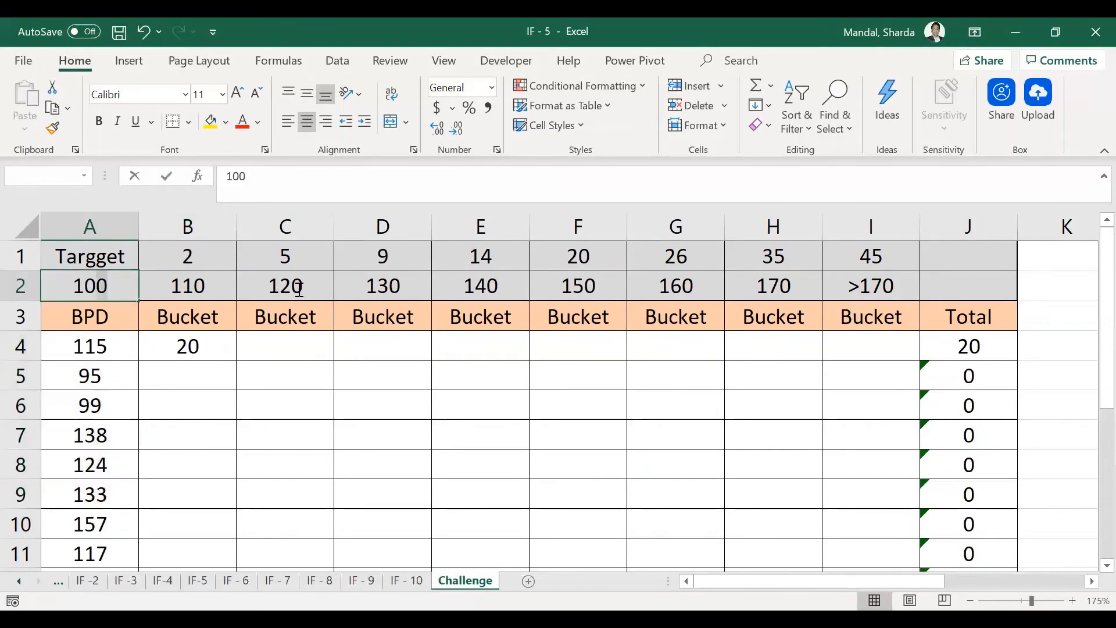
key("Escape")
Edit the B4 formula so its first logical test uses the mixed references $A4<=A$2
left_click(189, 341)
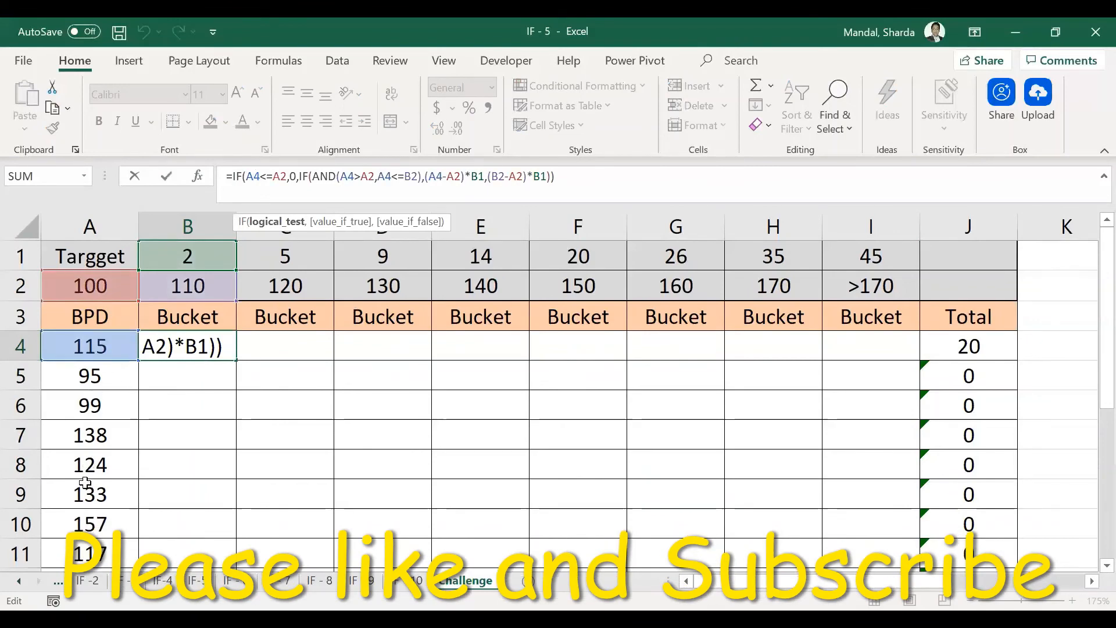
key("F4")
key("F4")
key("F4")
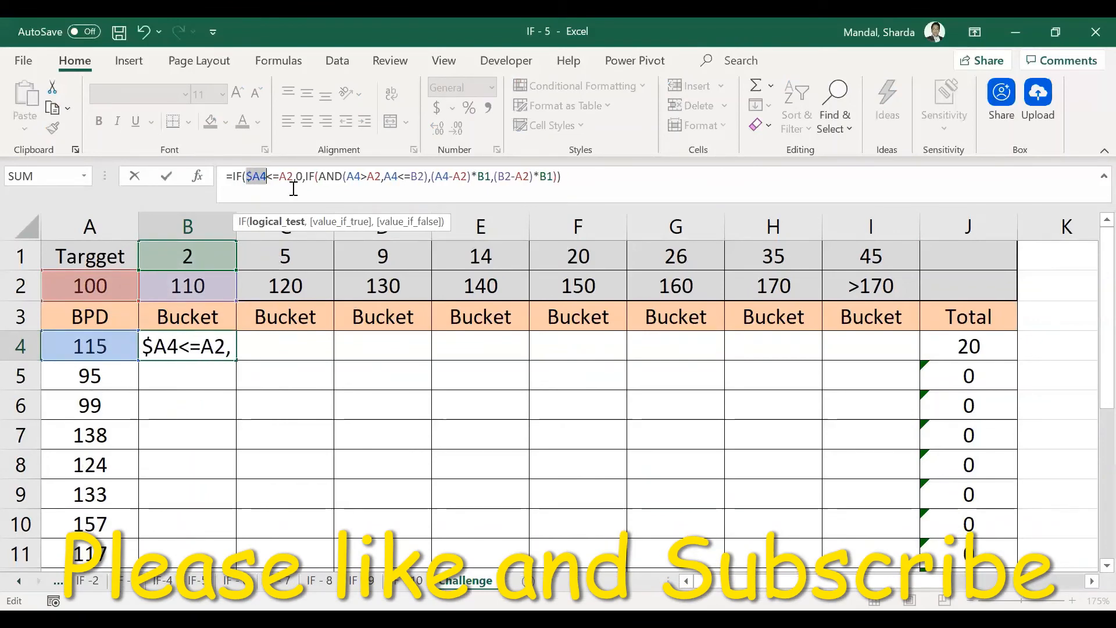
left_click(287, 179)
key("F4")
key("F4")
Lock the column of the A4 reference as $A4 in the first condition of the B4 formula's AND function
key("Right")
key("Right")
key("Right")
key("Right")
key("Right")
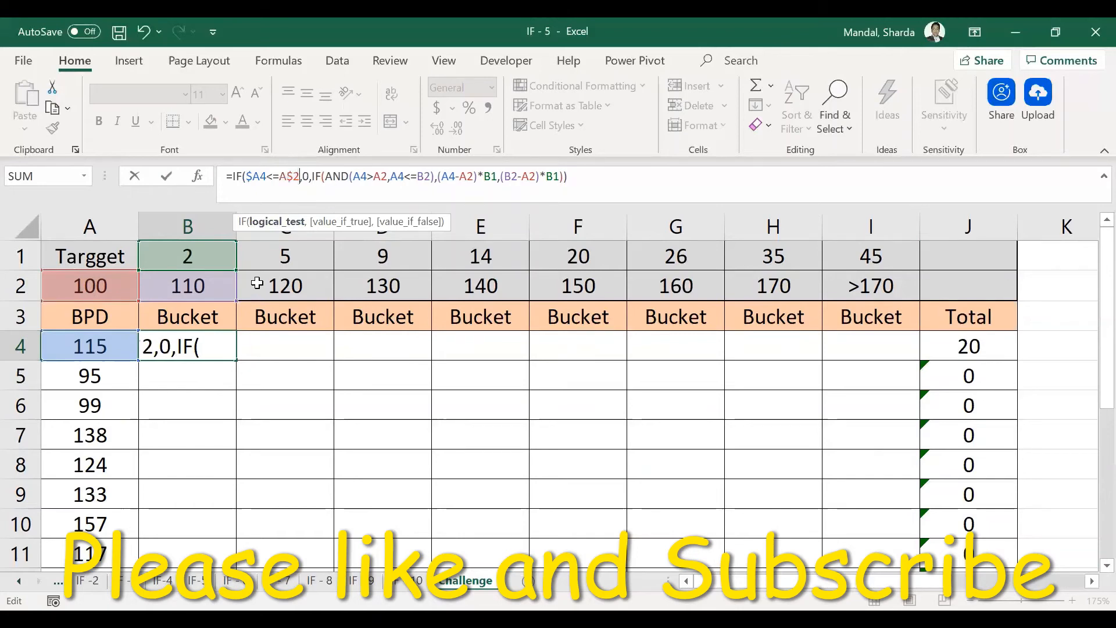
key("Right")
key("Right")
key("Right")
key("Right")
key("Right")
key("Right")
key("Right")
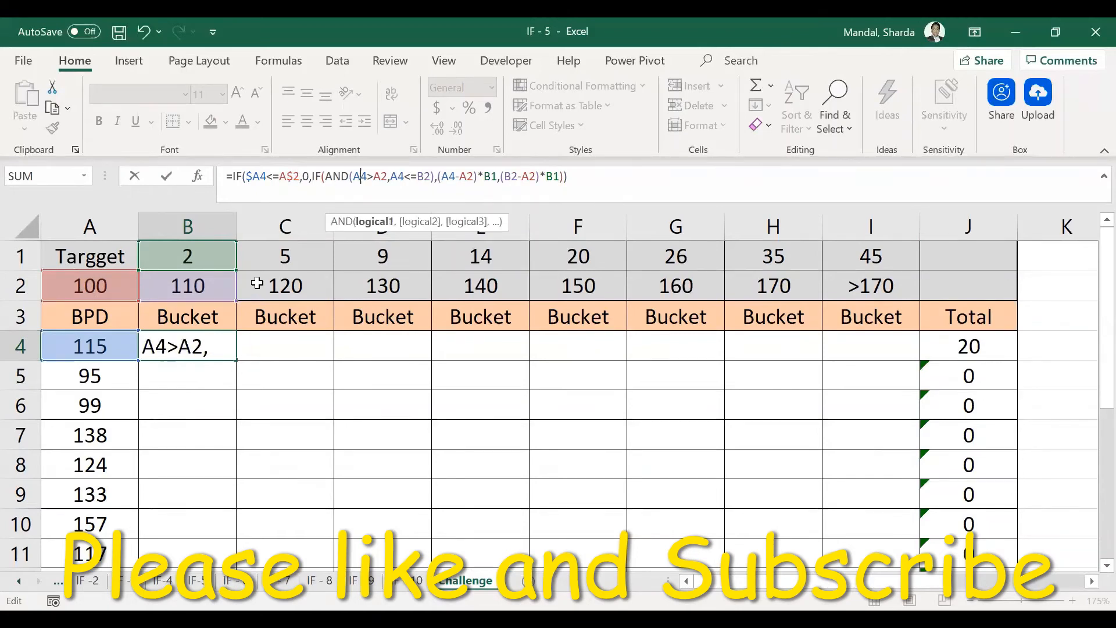
key("F4")
key("F4")
key("F4")
Lock the row of the A2 reference as A$2 so the AND function's first condition is $A4>A$2
key("Right")
key("Right")
key("Right")
key("F4")
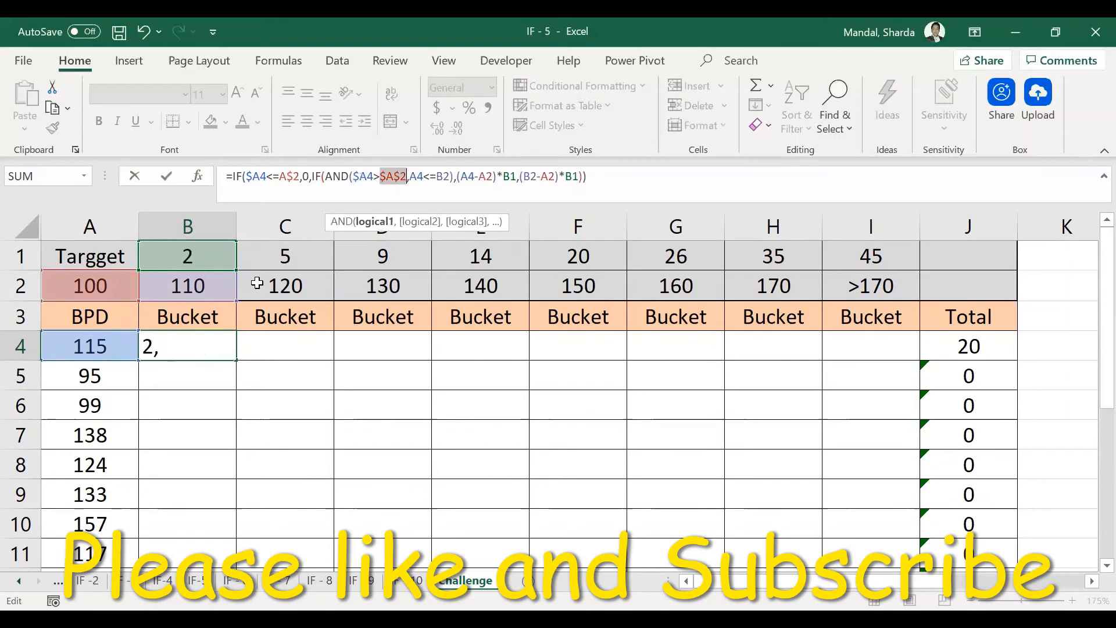
key("F4")
Lock the column of the A4 reference as $A4 in the AND function's second condition
key("Right")
key("Right")
key("Right")
key("Right")
key("F4")
key("F4")
key("F4")
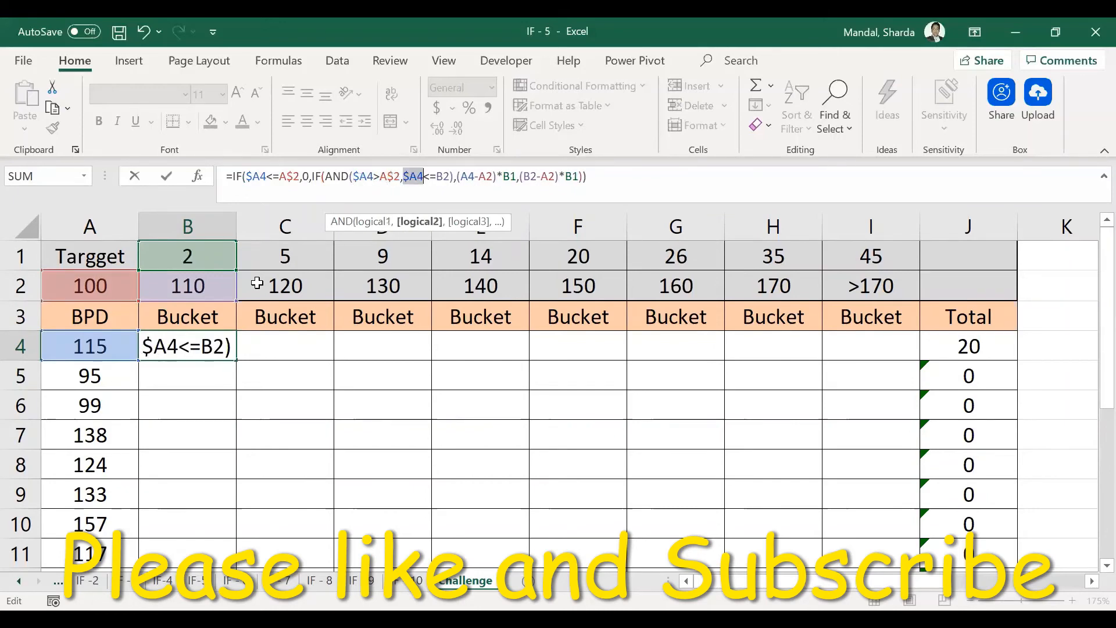